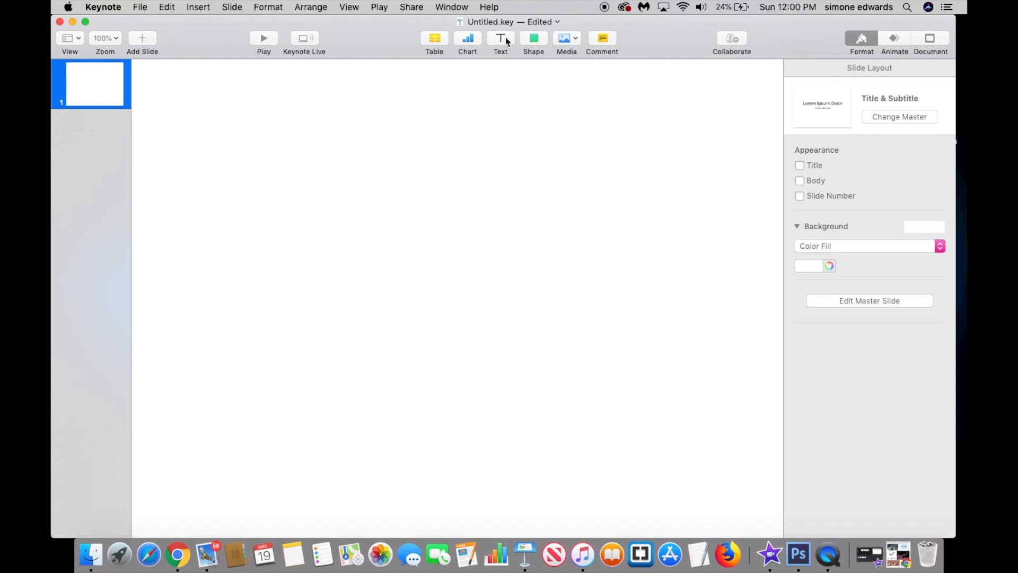
Draw a straight vertical line with the Pen tool and bow its middle outward into a half-circle arc
click(538, 39)
click(659, 69)
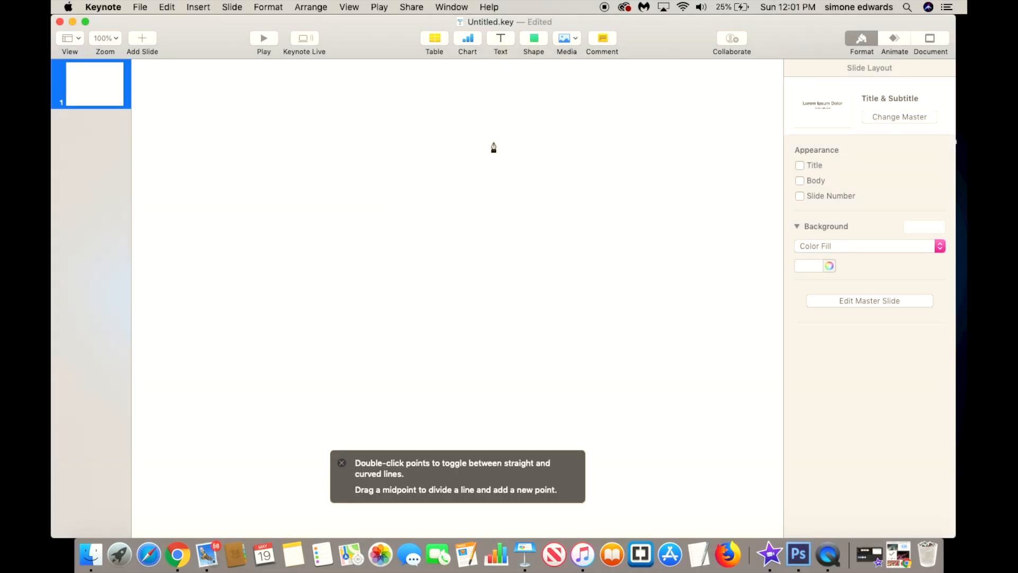
click(426, 196)
click(425, 314)
key(Return)
drag(424, 255, 363, 260)
Close the path at its upper end and bow the straight side outward so the shape forms a full circle
click(426, 197)
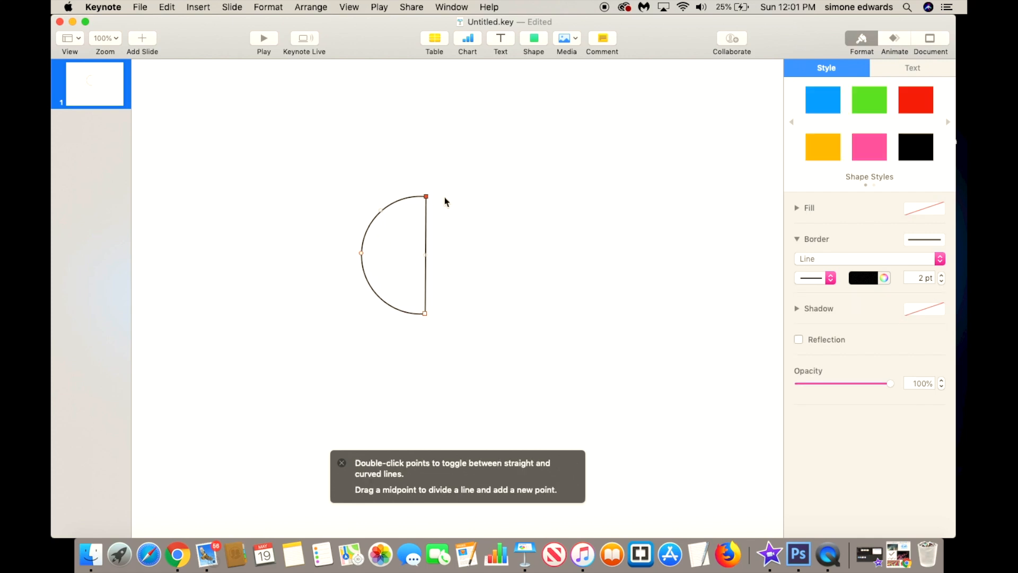
mouse_move(427, 199)
mouse_down()
mouse_move(479, 217)
mouse_move(429, 201)
mouse_up()
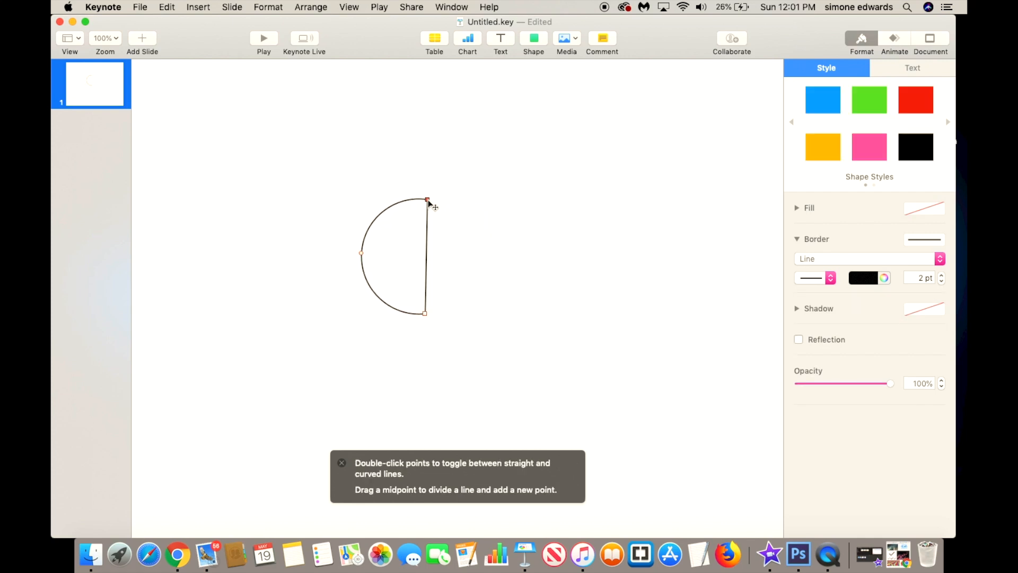
drag(428, 258, 478, 248)
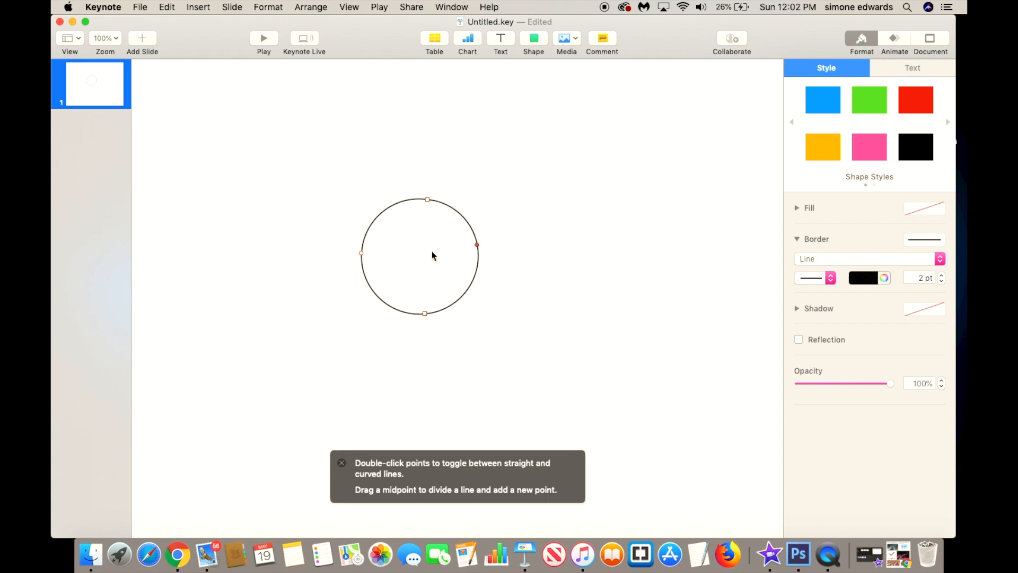
Move the circle up toward the slide's centre and make it slightly smaller
click(431, 229)
drag(440, 201, 484, 191)
drag(524, 302, 515, 295)
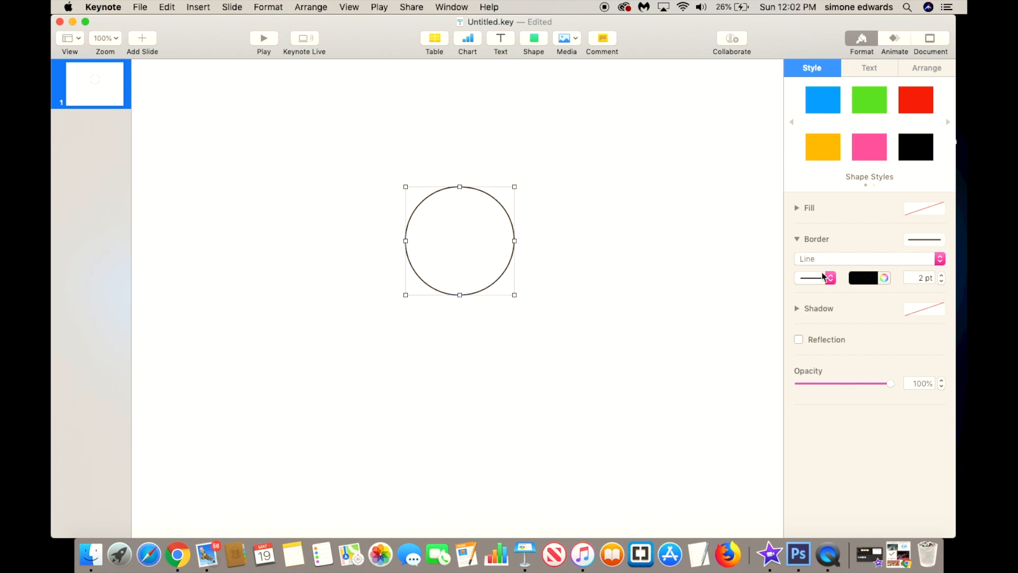
Apply the thick brush-stroke border to the circle and rotate it so the stroke's faded end sits at the lower right
click(831, 278)
click(830, 349)
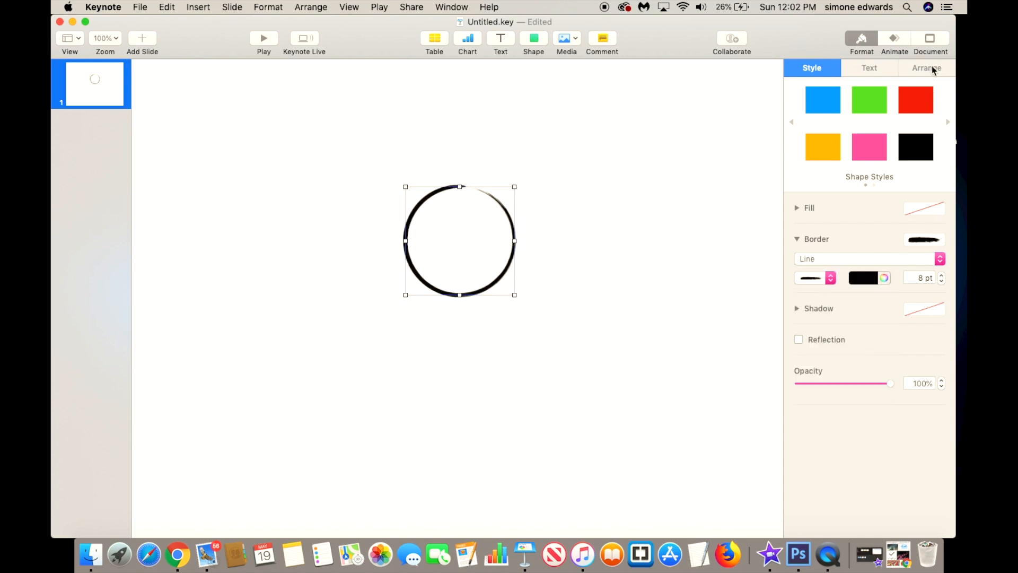
click(934, 69)
mouse_move(834, 285)
mouse_down()
mouse_move(816, 289)
mouse_move(837, 281)
mouse_move(819, 296)
mouse_up()
click(607, 292)
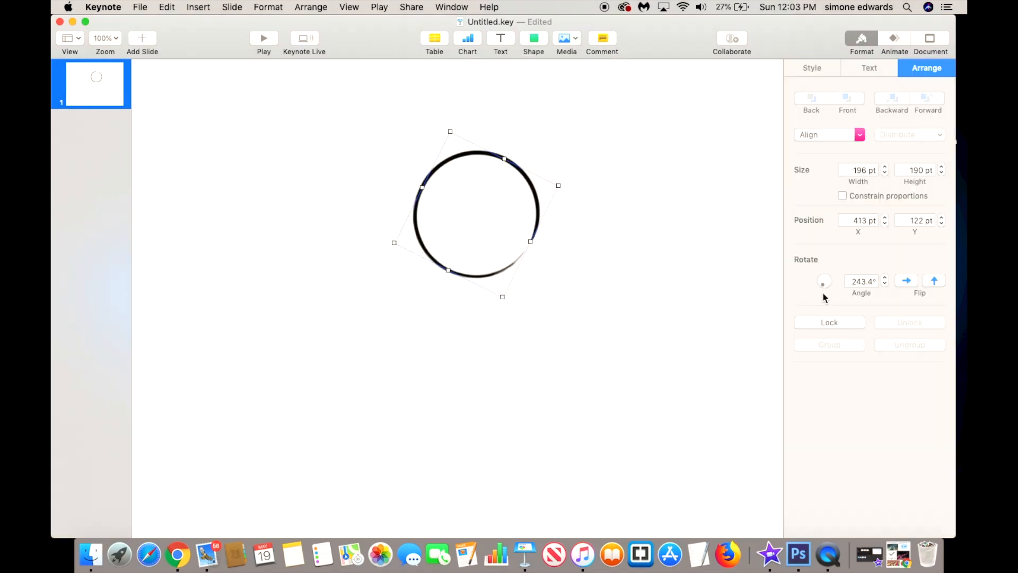
drag(825, 295, 821, 290)
click(706, 284)
Change the circle's border to the calligraphic line style that varies between thick and thin
click(536, 234)
click(819, 71)
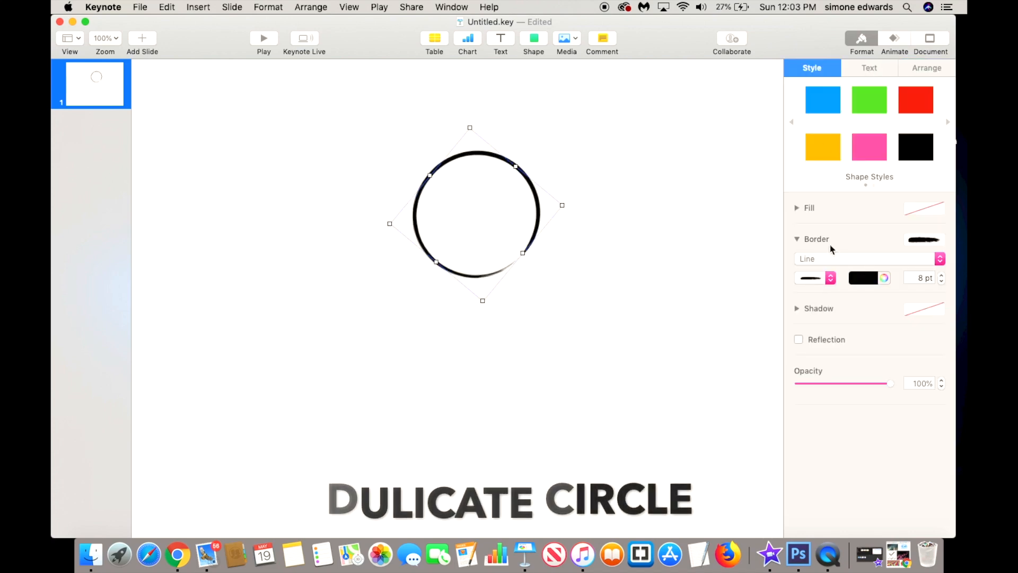
click(827, 278)
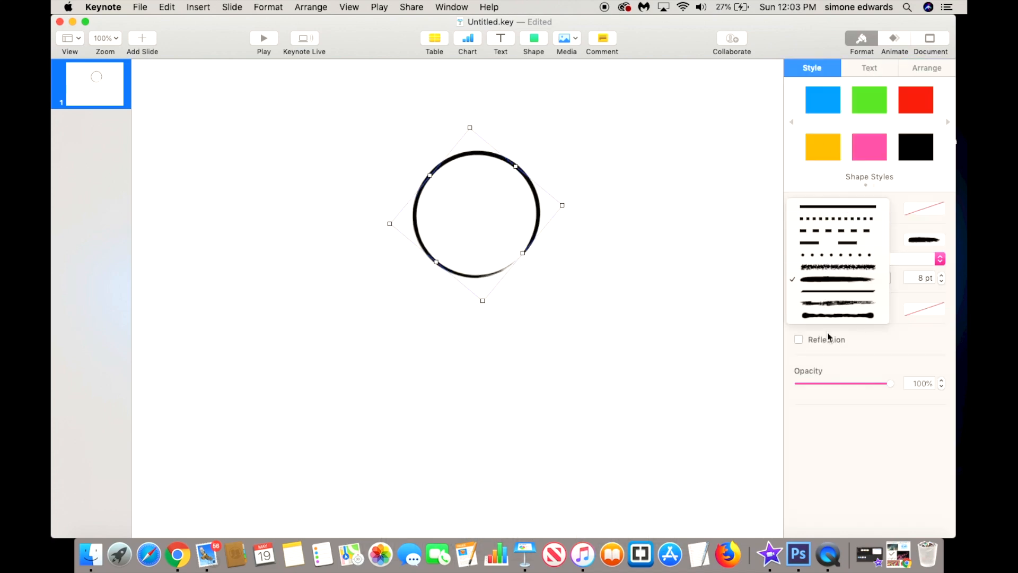
click(825, 291)
click(659, 257)
Duplicate the circle, shrink the copy and nest it inside the original
click(528, 173)
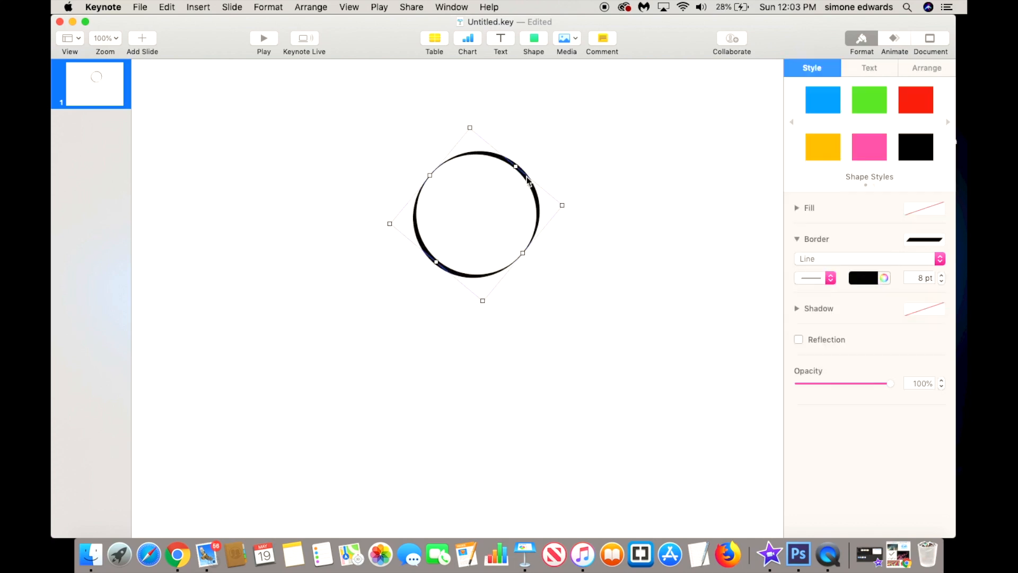
key(super+d)
drag(570, 211, 518, 180)
click(486, 208)
Set the inner circle's border width to 2 pt
click(942, 281)
click(942, 282)
click(942, 281)
click(942, 281)
click(942, 281)
click(942, 281)
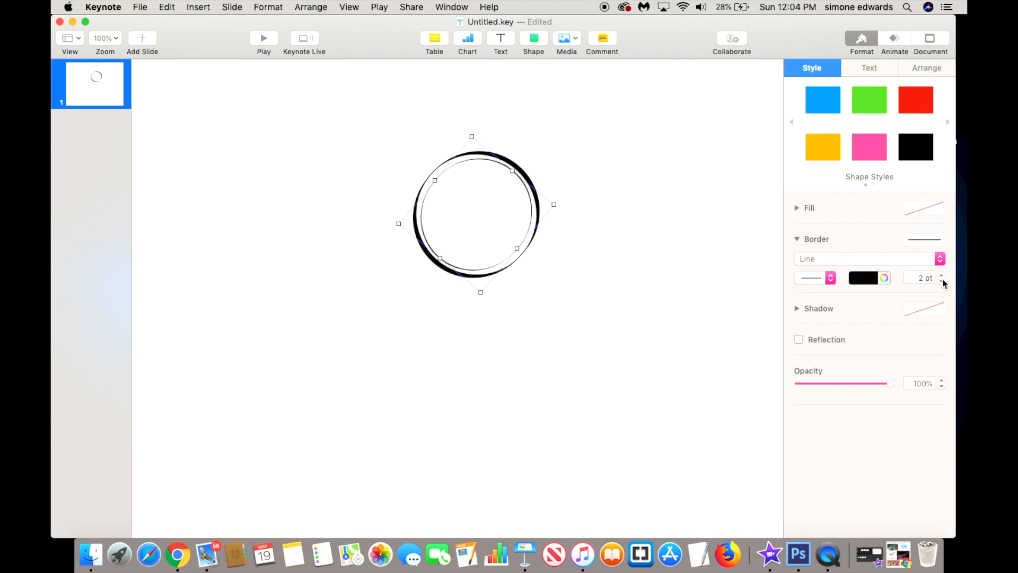
click(653, 286)
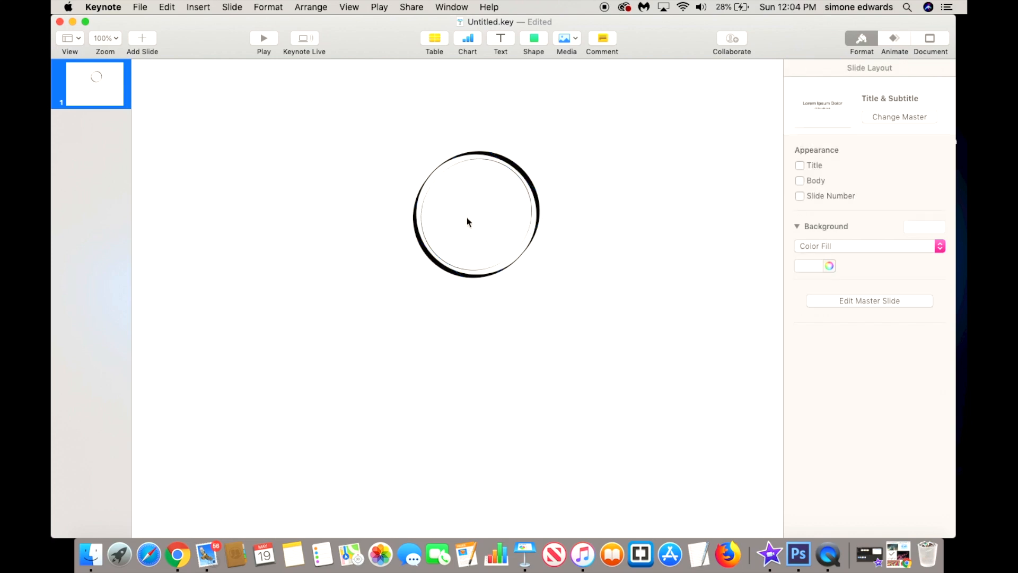
Set the outer circle's border width to 6 pt
click(516, 173)
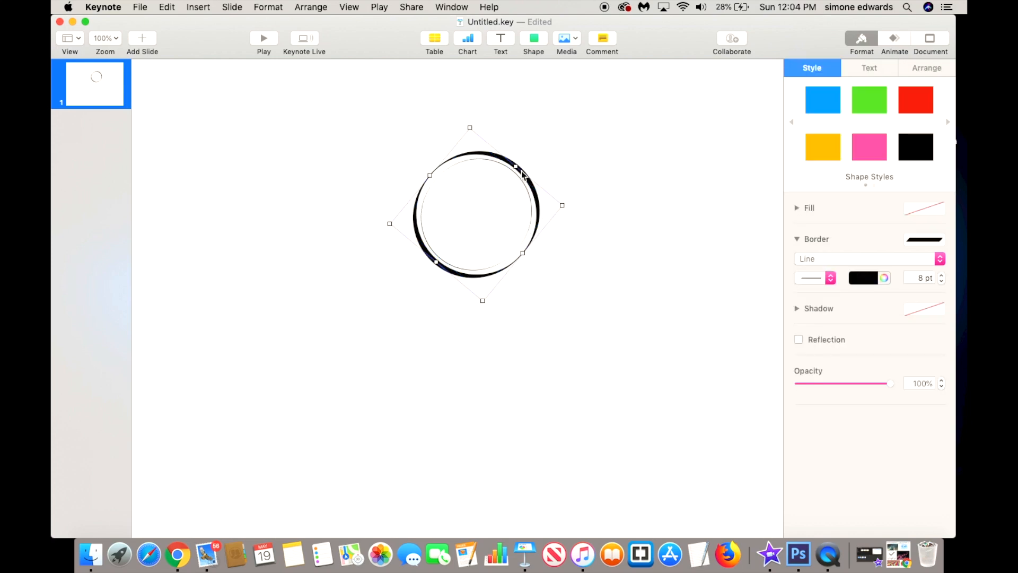
click(942, 282)
click(942, 282)
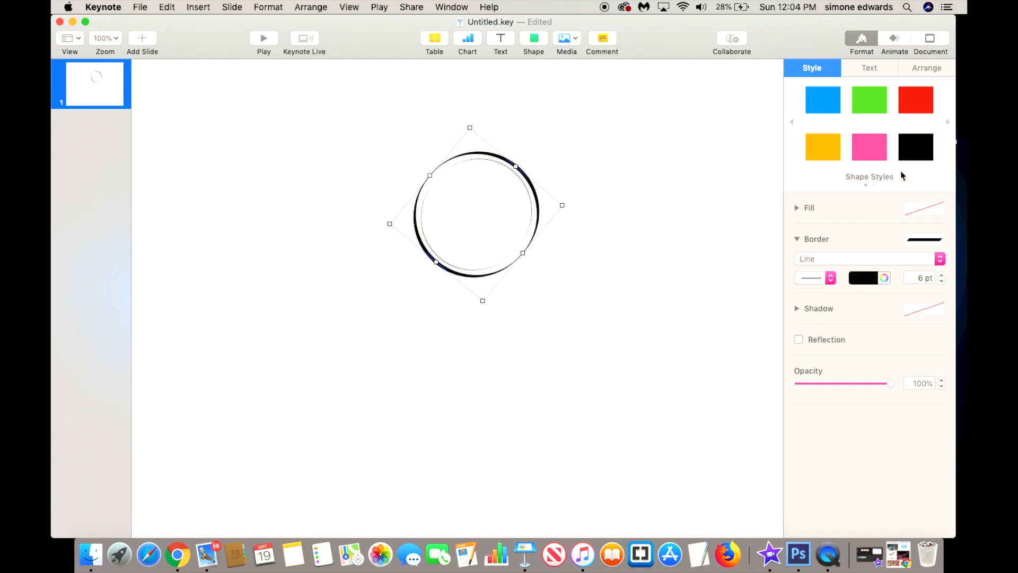
Rotate the outer circle slightly to shift where its border is thickest
click(925, 69)
drag(825, 281, 674, 286)
click(645, 286)
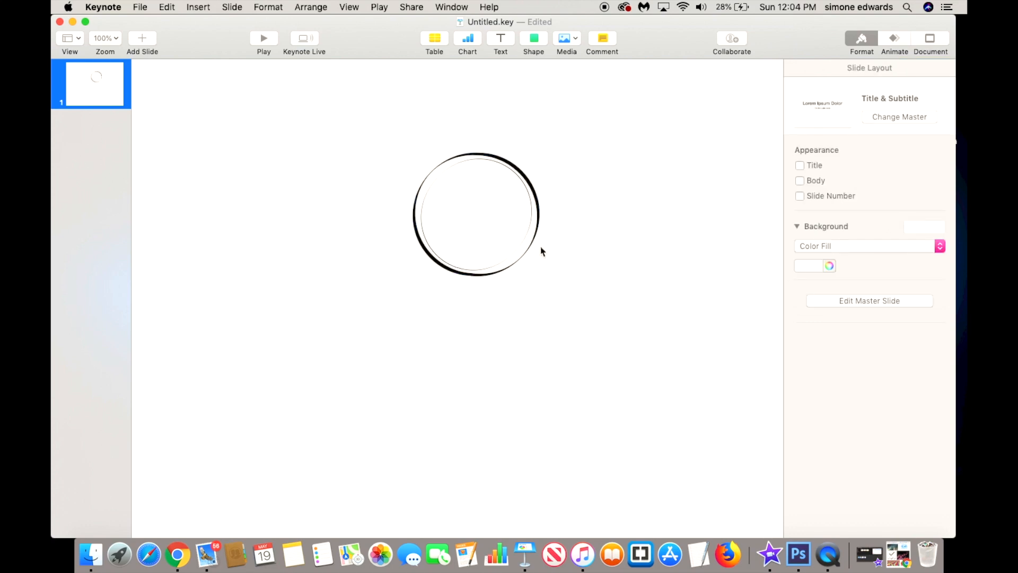
Add a text box containing the letter "R" and place it inside the circles
click(499, 39)
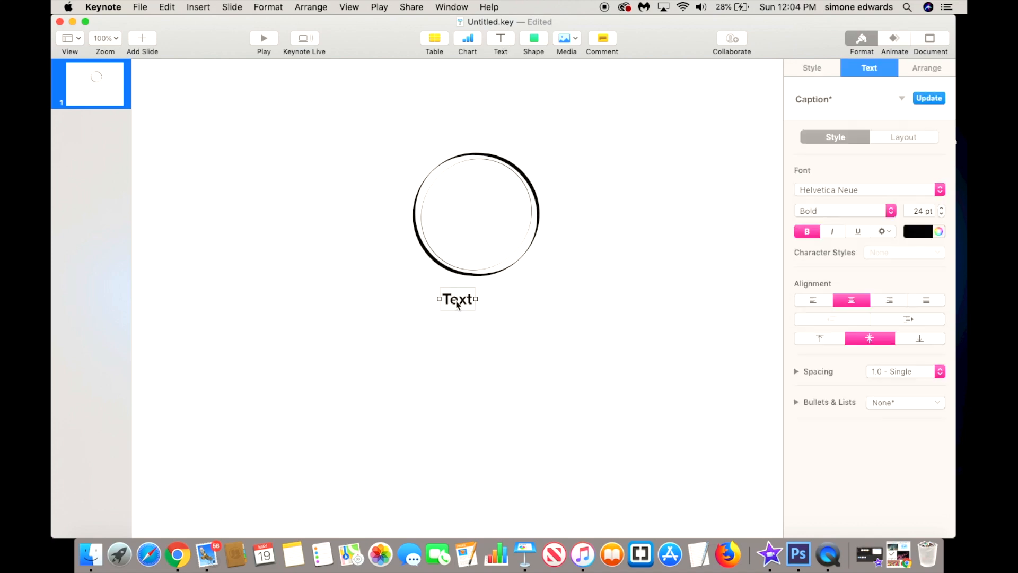
text(R)
scroll(457, 301, up, 3)
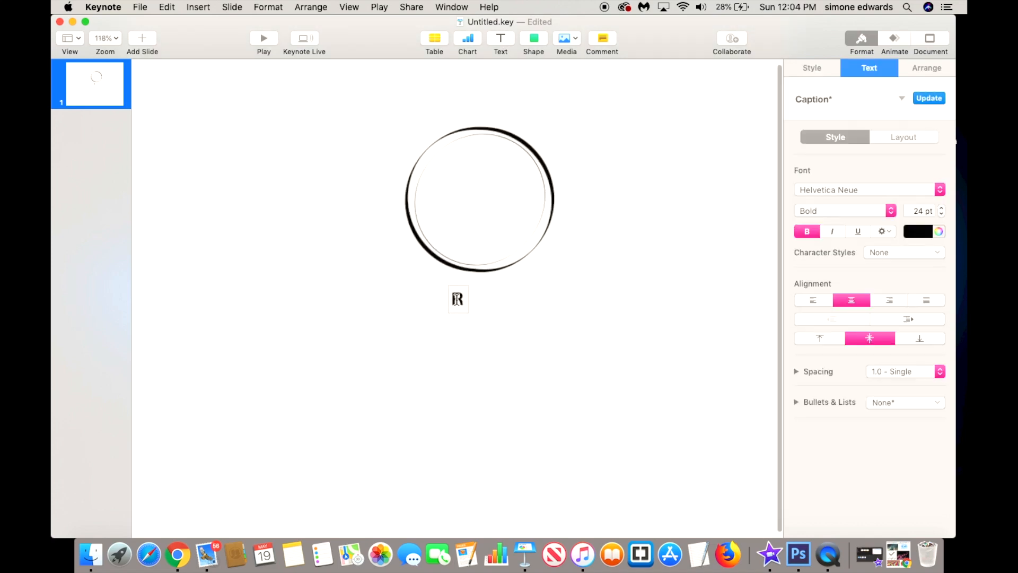
click(490, 305)
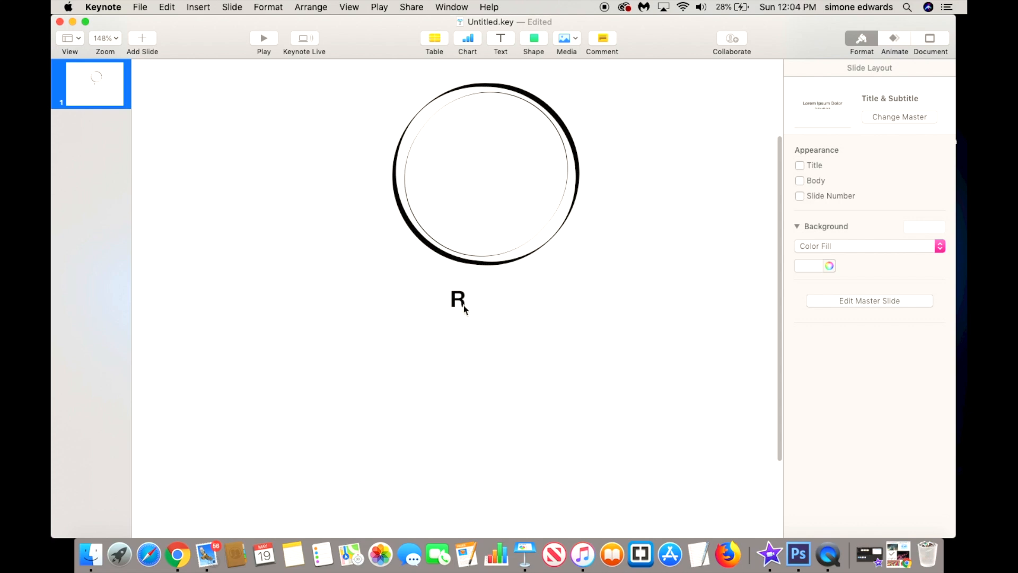
drag(464, 309, 446, 167)
Set the letter R's font size to 93 pt
click(828, 68)
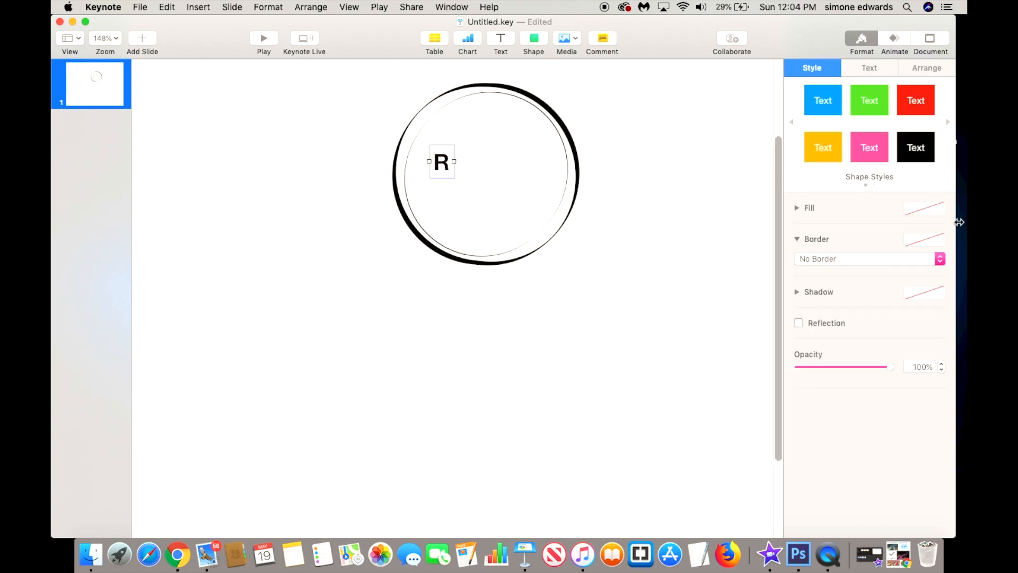
click(877, 71)
click(941, 208)
click(941, 208)
drag(941, 207, 942, 210)
Move both circles down so they sit below the letter R
click(674, 150)
click(538, 110)
drag(537, 111, 510, 281)
drag(556, 135, 513, 286)
Shrink the thin circle so that it fits within the thick circle
click(447, 322)
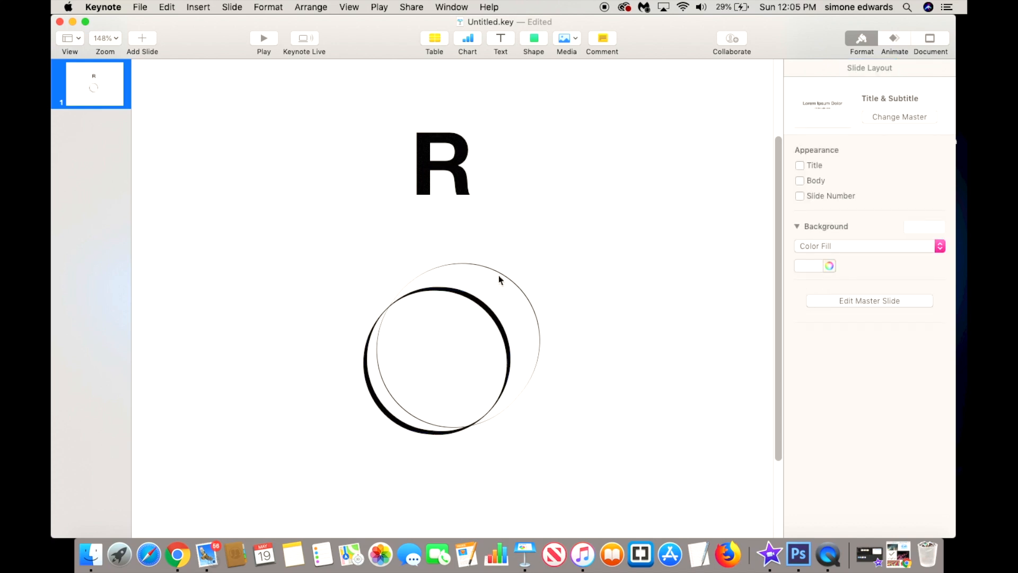
click(464, 301)
drag(572, 320, 517, 347)
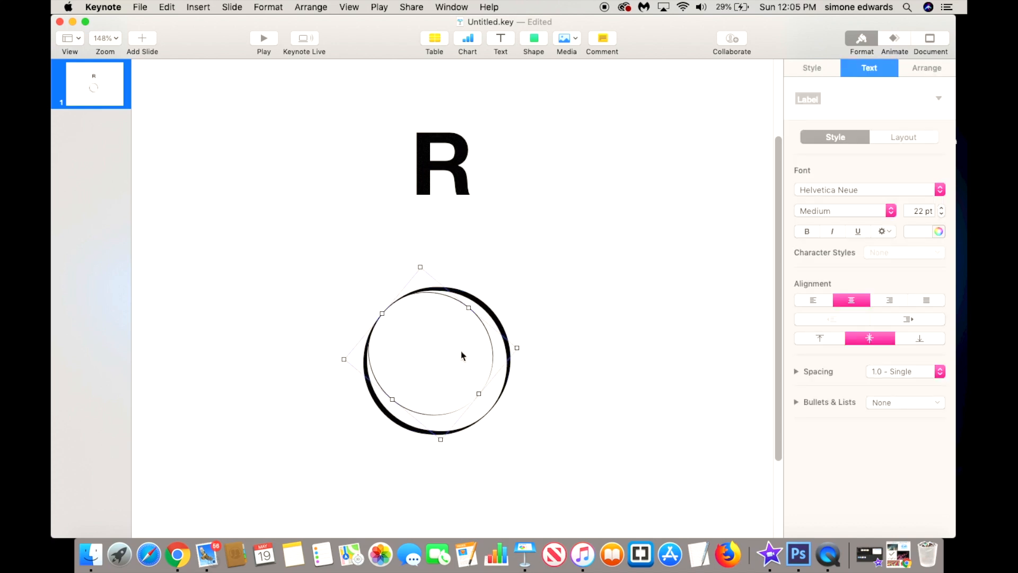
Centre the thin circle inside the thick one and slightly adjust the thick circle's size and rotation around it
click(449, 328)
drag(468, 316, 514, 291)
click(489, 315)
drag(366, 431, 362, 426)
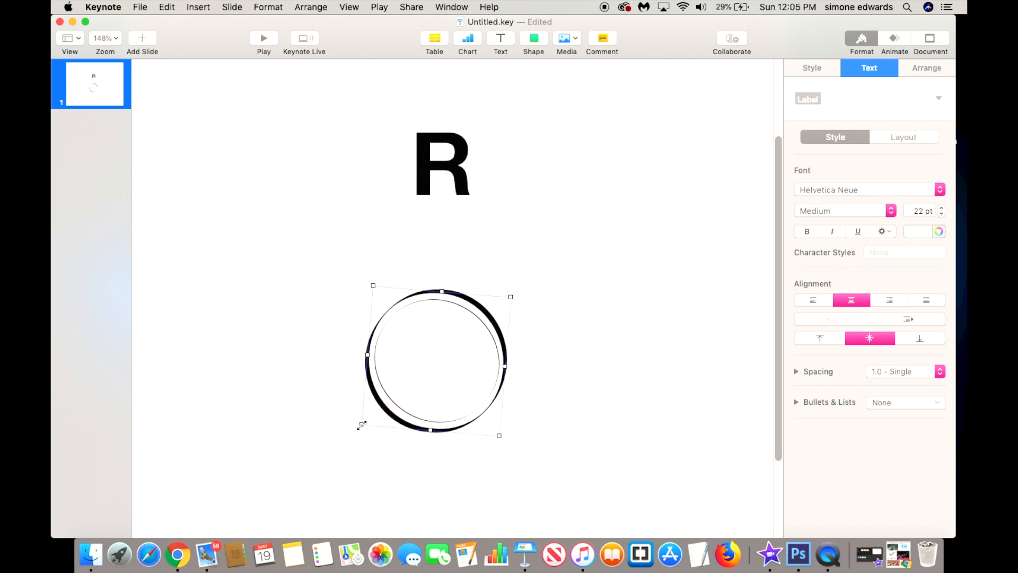
click(531, 292)
Move the letter R into the circles and change its font to Zapfino
drag(450, 157, 430, 340)
click(945, 189)
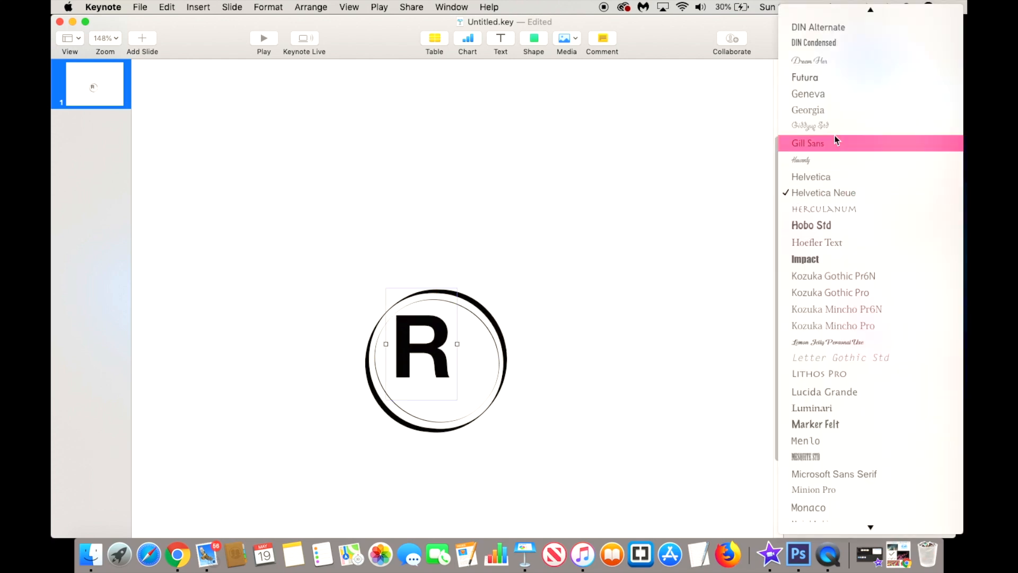
click(817, 43)
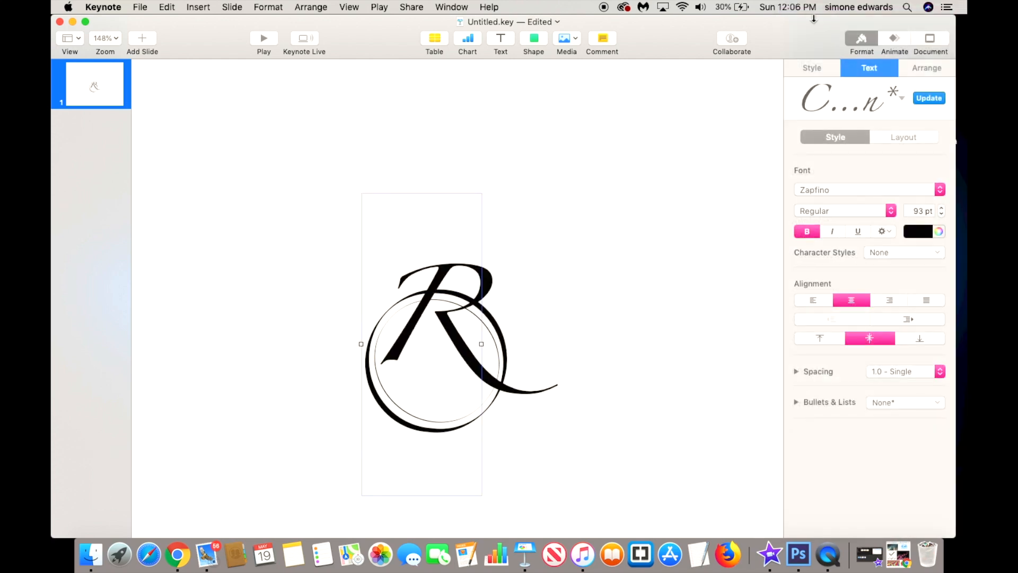
Reduce the R's font size to 71 pt and reposition it toward the left side inside the circles
click(942, 214)
click(942, 214)
click(942, 214)
drag(466, 337, 428, 353)
click(430, 238)
Add a text box containing the letter "S" and place it inside the circles beside the R
click(499, 37)
text(S)
click(498, 253)
click(461, 295)
drag(462, 296, 457, 361)
Change the S's font to Zapfino and position it just right of the R
click(940, 190)
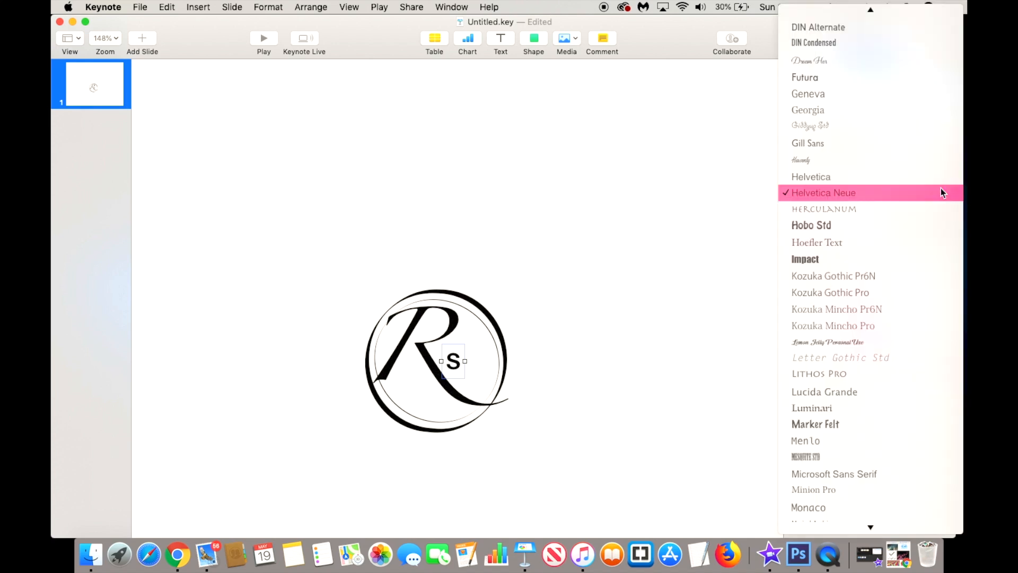
click(836, 24)
mouse_move(462, 361)
mouse_down()
mouse_move(455, 382)
mouse_move(464, 365)
mouse_up()
click(613, 329)
Add a text shadow to the letter R with a 3 pt offset and 96% opacity
click(429, 354)
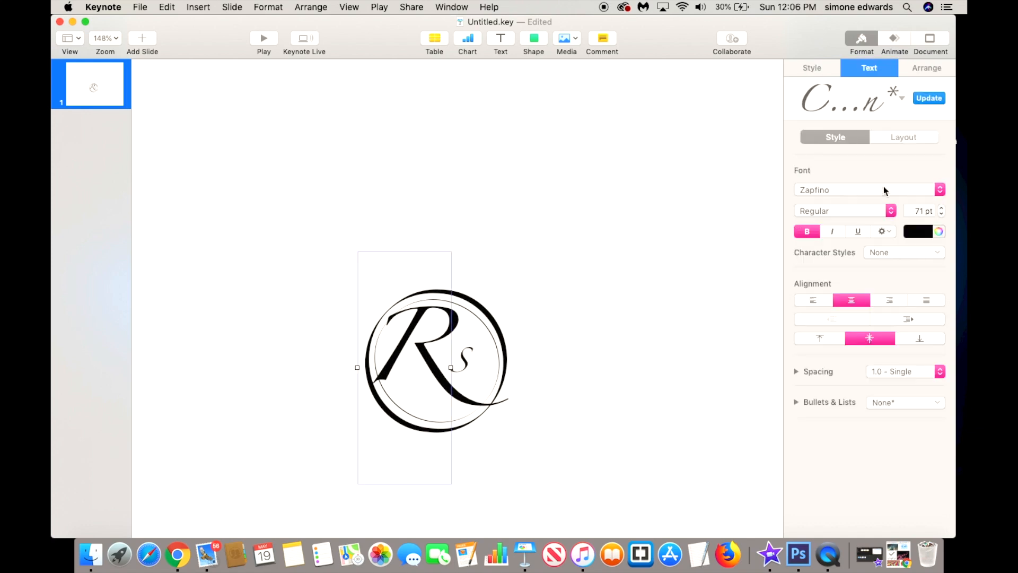
click(889, 233)
click(825, 435)
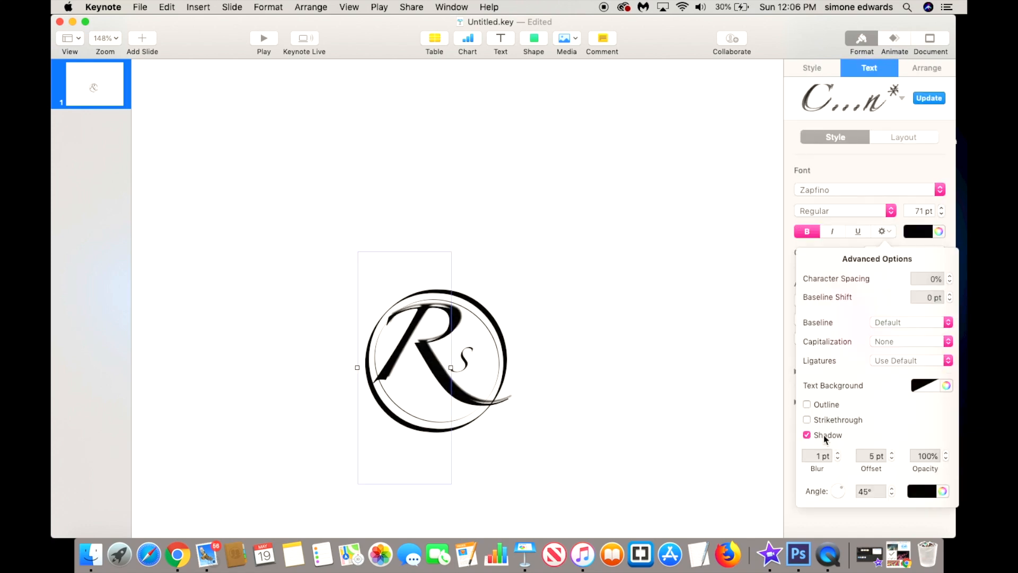
click(892, 458)
click(891, 458)
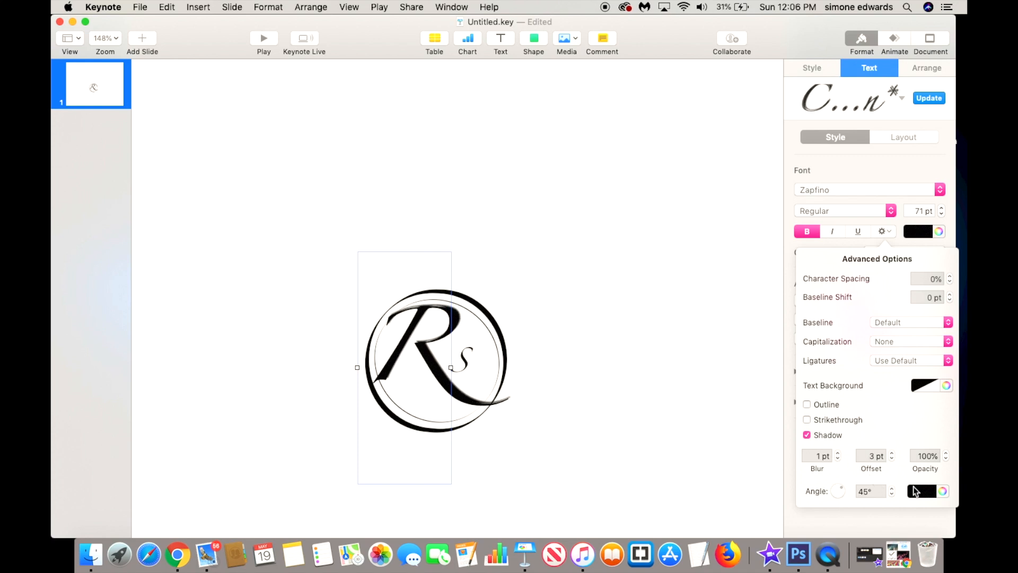
click(946, 458)
click(946, 458)
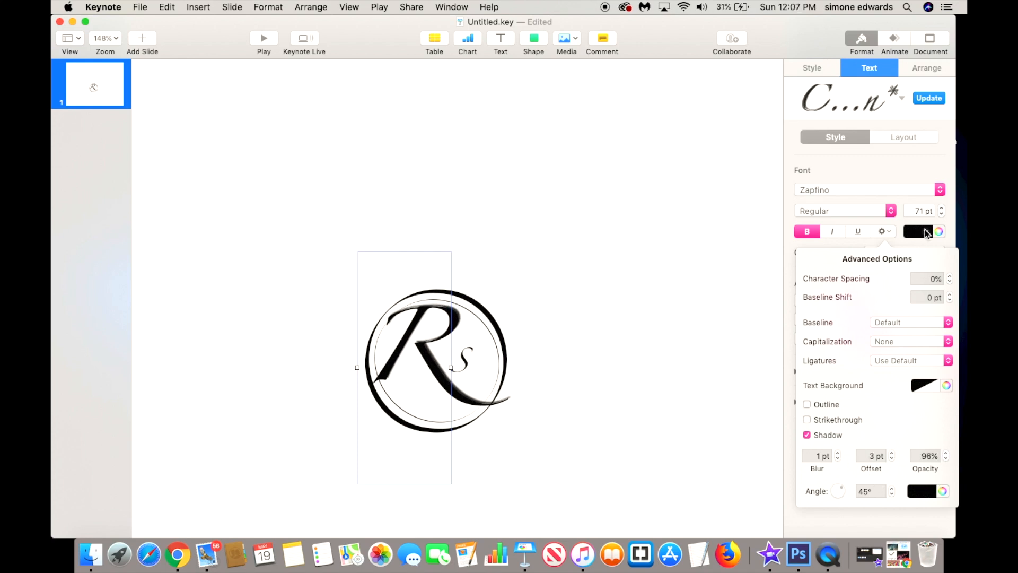
Colour the letter R light grey and its shadow red
click(927, 232)
click(845, 311)
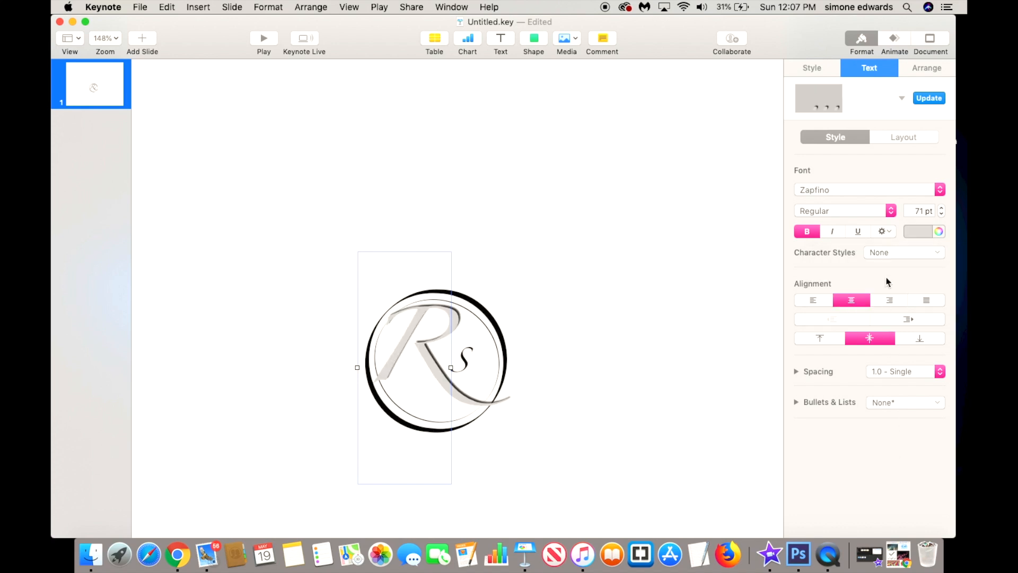
click(883, 231)
click(925, 493)
click(925, 444)
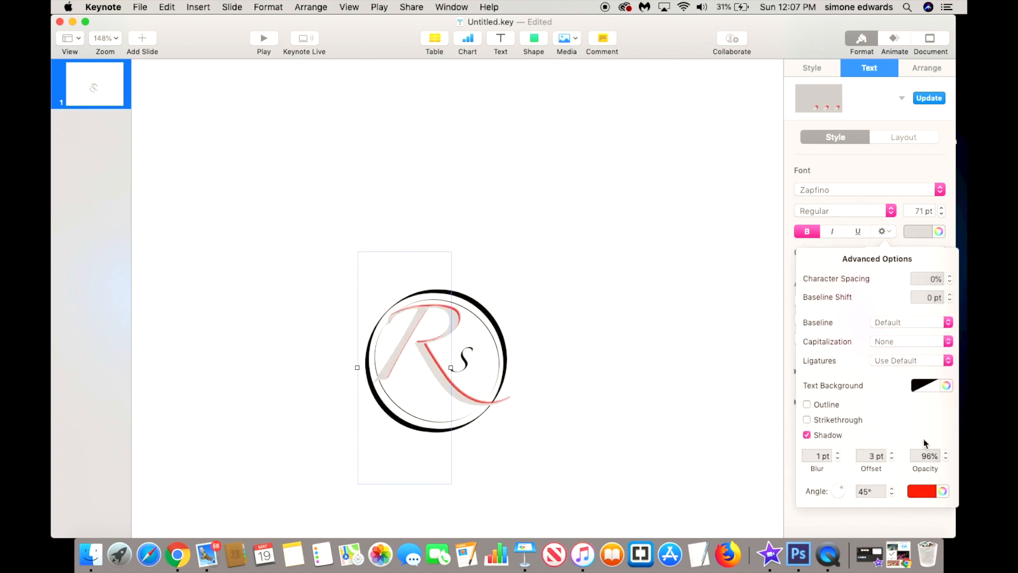
Set the R's shadow to 3 pt blur, 5 pt offset, 99% opacity and a 47° angle
click(466, 364)
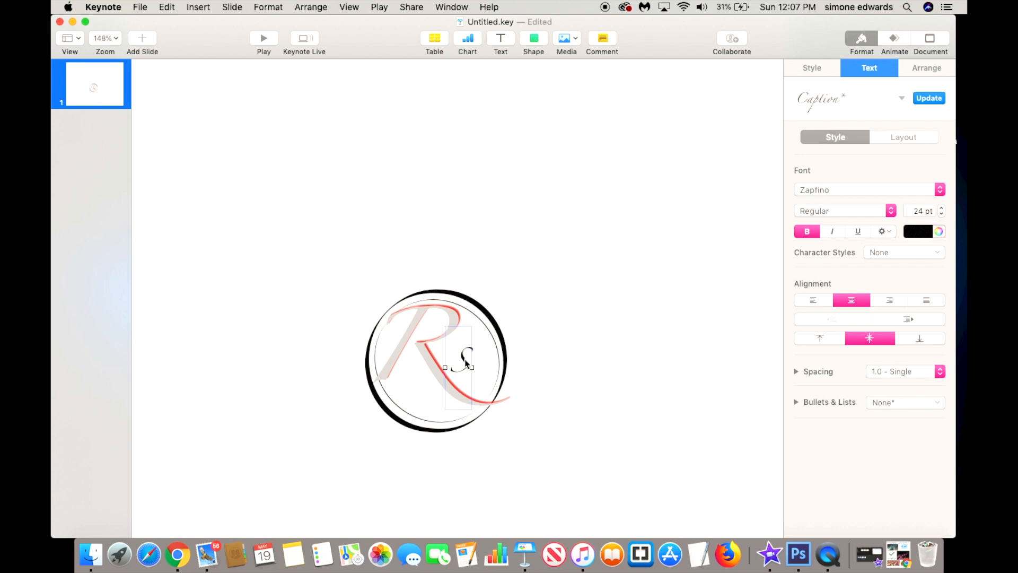
click(885, 232)
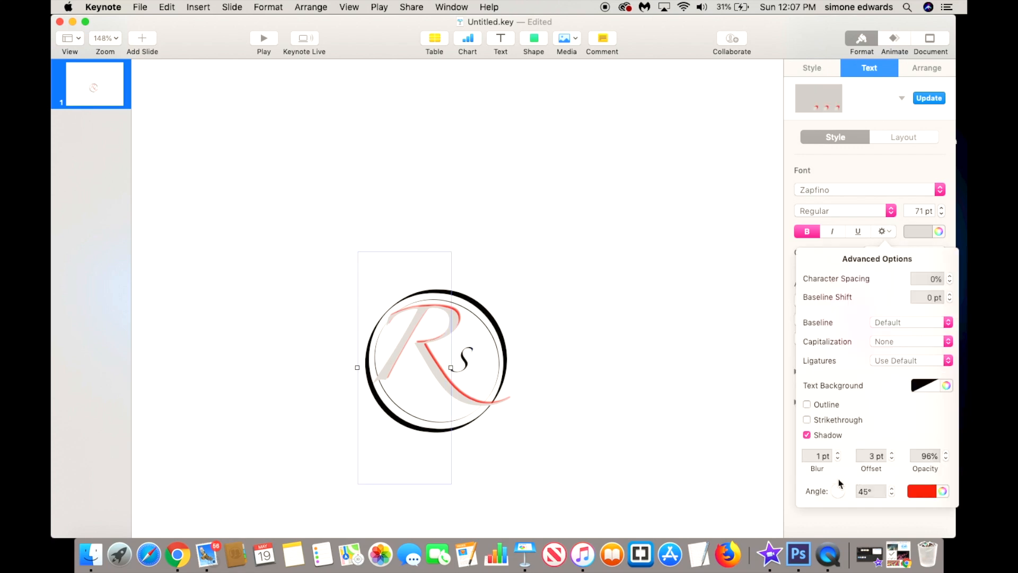
click(838, 453)
mouse_move(843, 488)
mouse_down()
mouse_move(832, 489)
mouse_move(853, 481)
mouse_up()
click(946, 454)
click(837, 453)
click(838, 453)
click(837, 453)
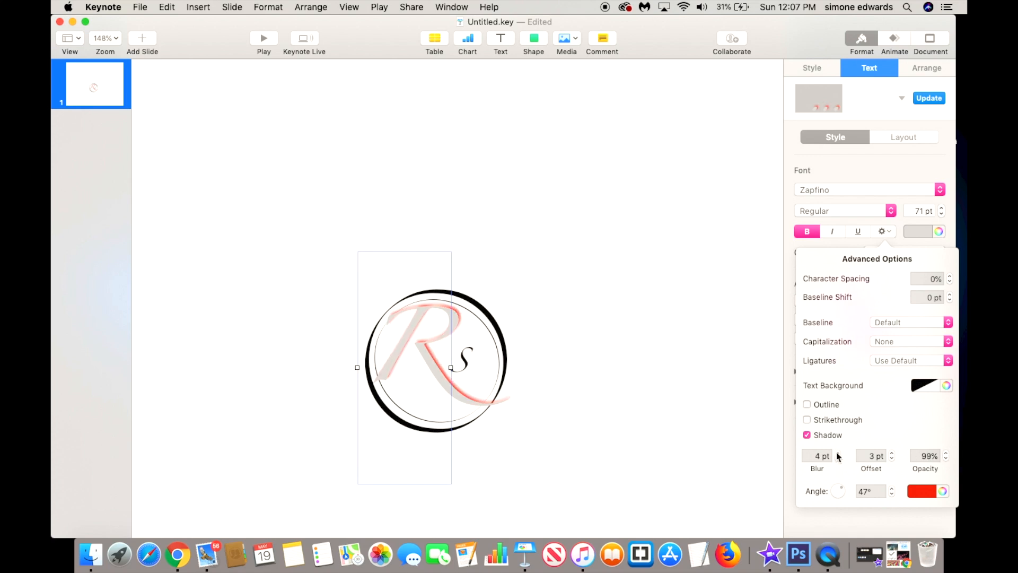
click(892, 453)
click(893, 454)
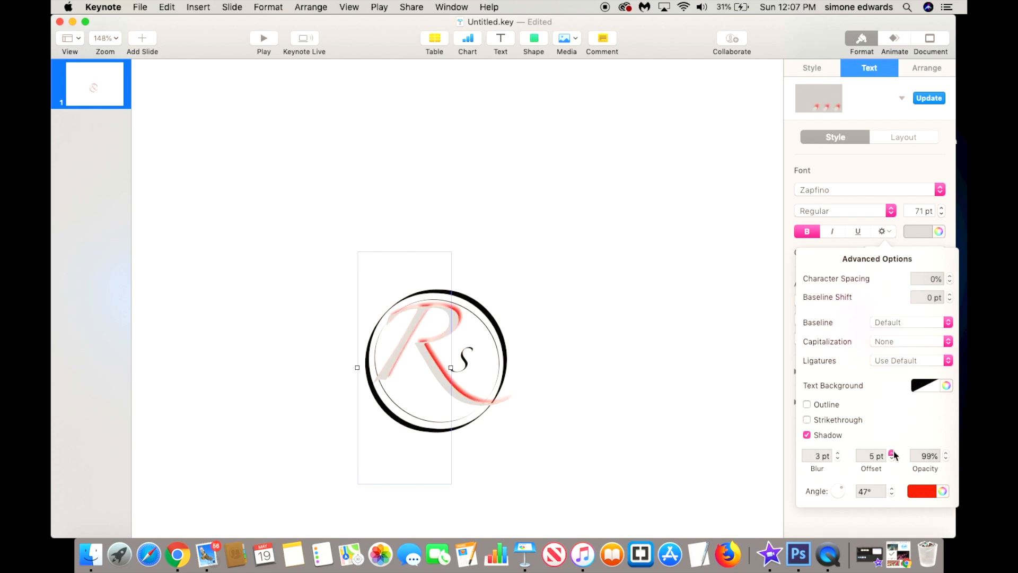
Enlarge the letter S to 60 pt and position it overlapping the leg of the R
click(588, 390)
click(464, 359)
click(403, 350)
click(464, 364)
click(942, 209)
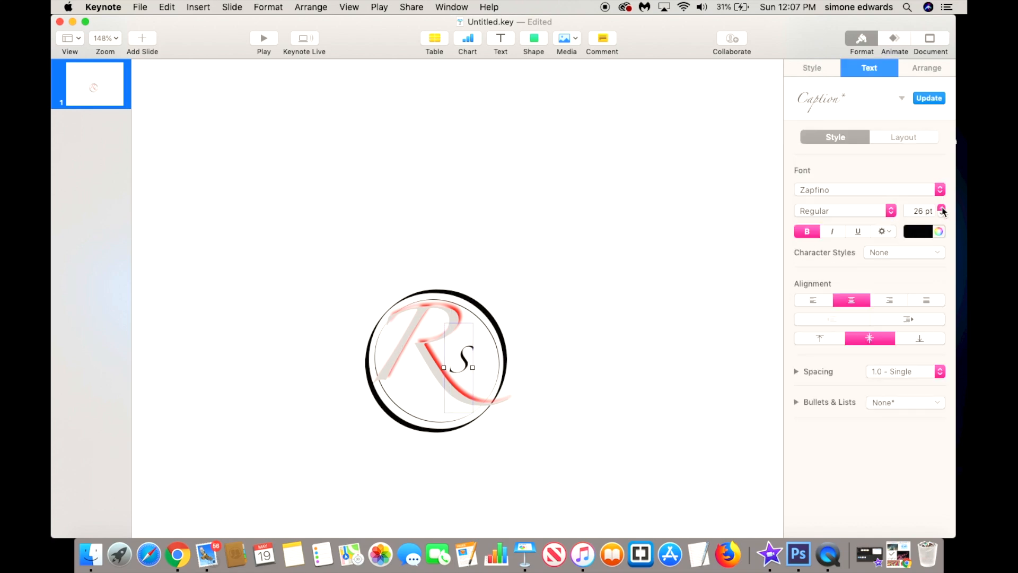
click(942, 209)
click(942, 210)
drag(466, 357, 444, 368)
click(553, 245)
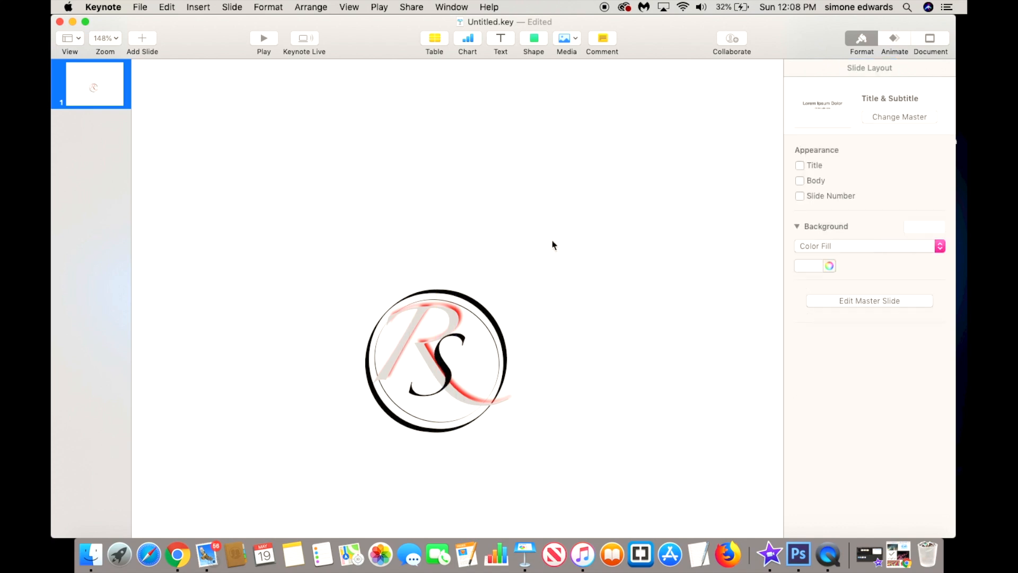
Add a text shadow to the letter S with a 311° angle
click(484, 318)
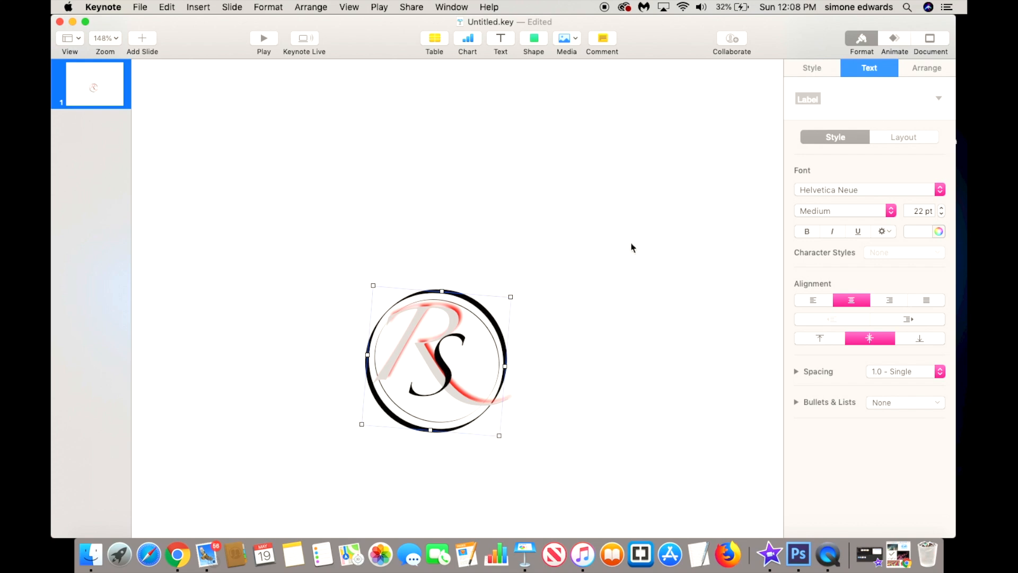
click(445, 364)
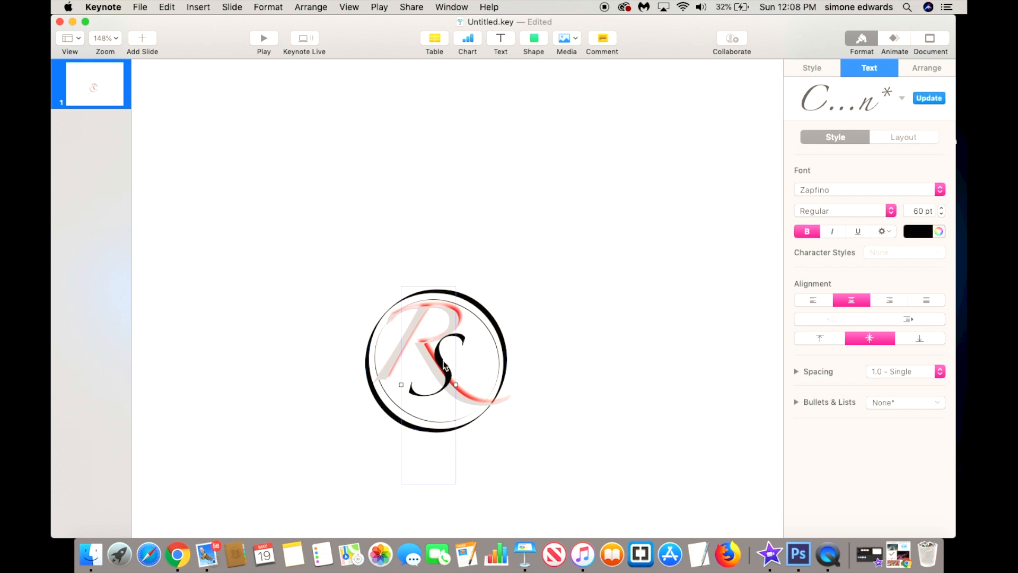
click(889, 233)
click(828, 435)
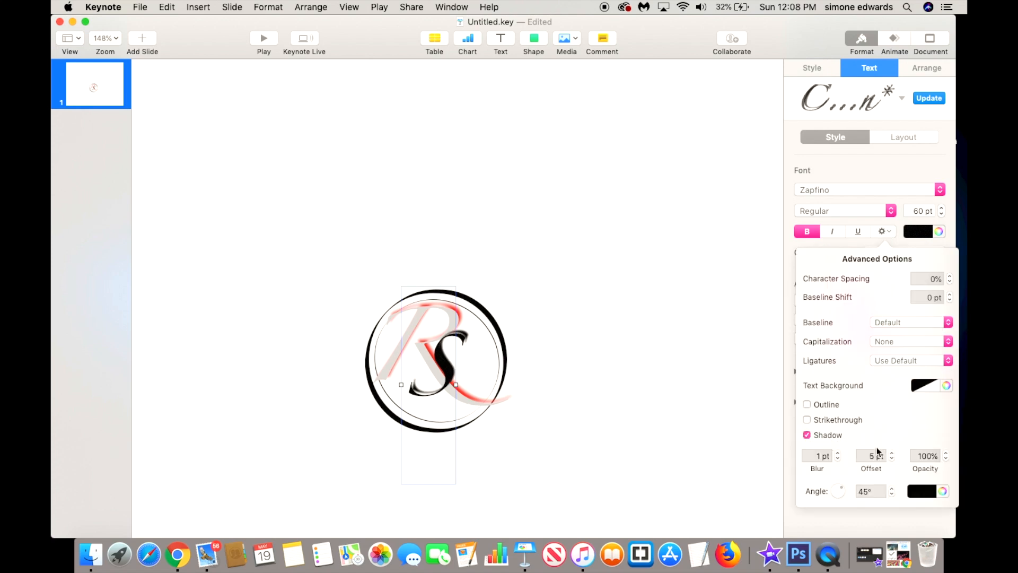
mouse_move(839, 485)
mouse_down()
mouse_move(844, 497)
mouse_move(832, 491)
mouse_move(848, 498)
mouse_move(840, 496)
mouse_up()
Set the S's shadow to a 2 pt offset and a 4 pt blur
click(891, 459)
click(891, 459)
click(892, 460)
click(892, 459)
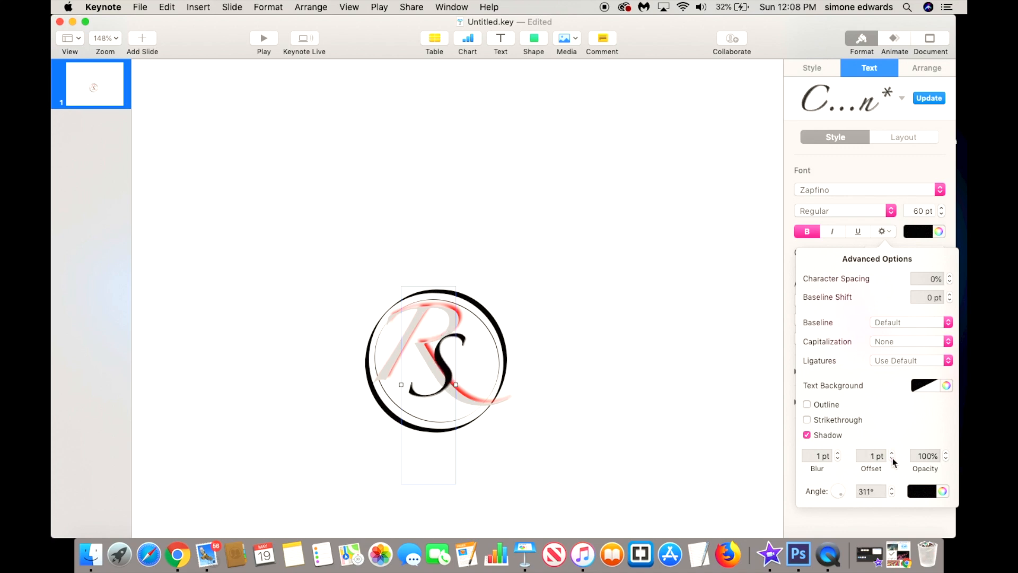
click(892, 453)
click(838, 453)
click(838, 453)
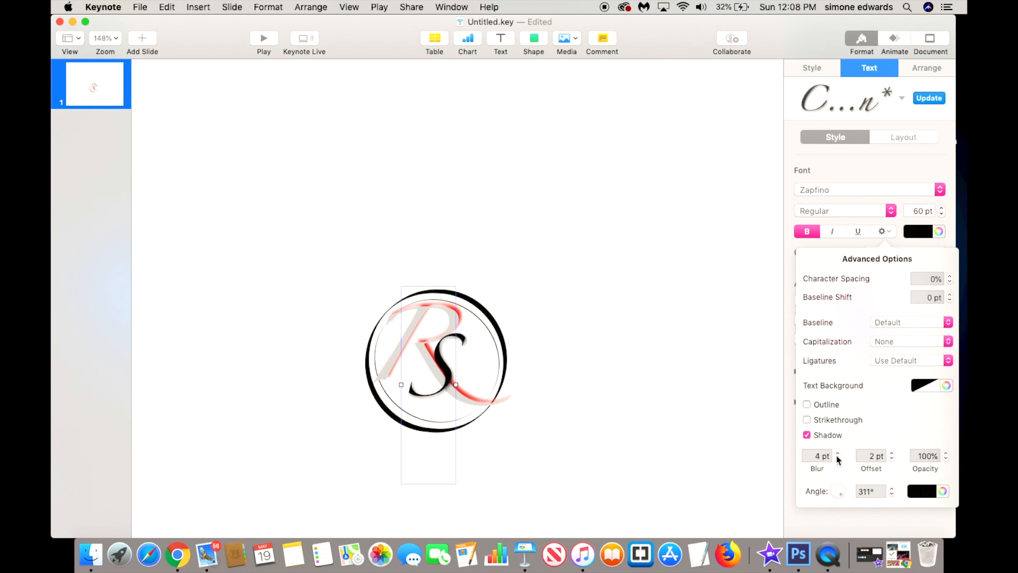
Colour the S's shadow light grey and deselect the letter
click(929, 491)
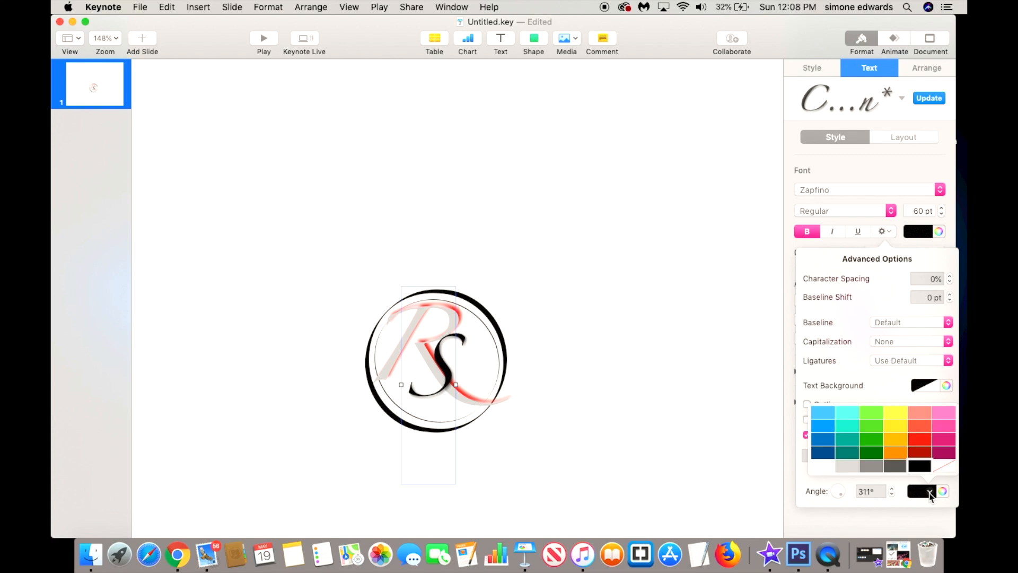
click(851, 468)
click(508, 283)
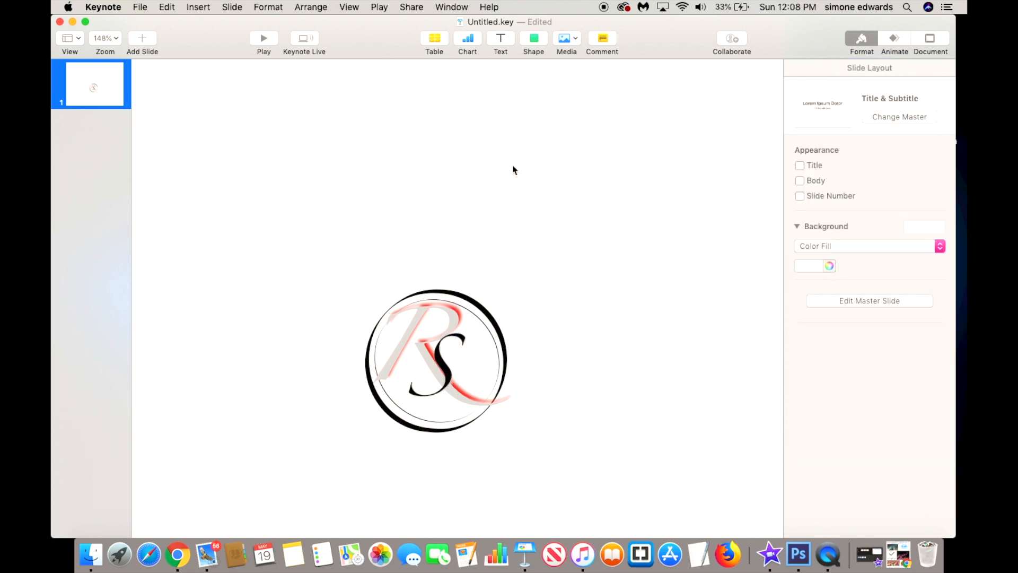
Fill the slide background with the green gradient
click(923, 227)
click(868, 379)
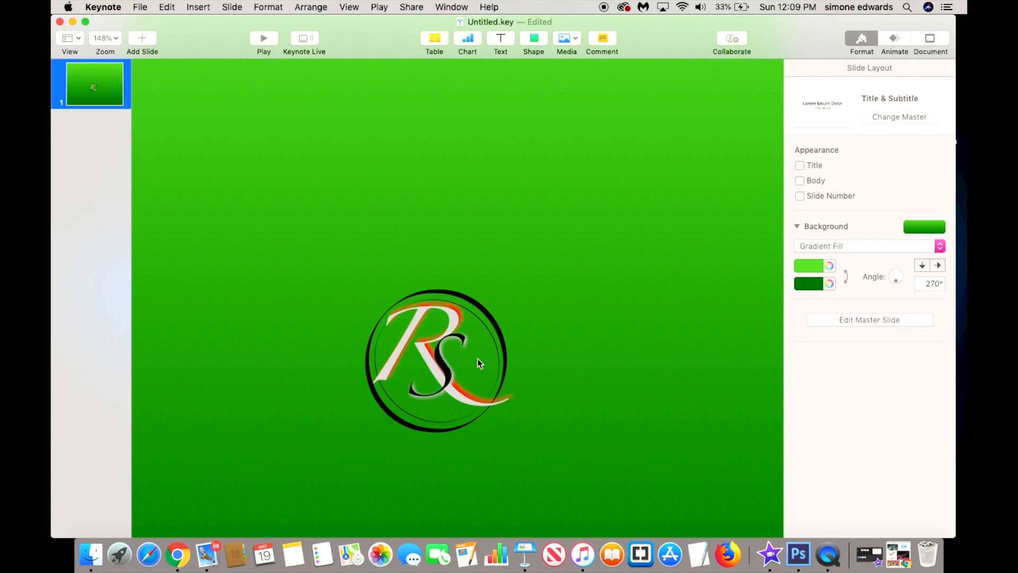
Nudge the S slightly down and to the left over the R's leg, and fine-tune its font size
drag(457, 386, 435, 389)
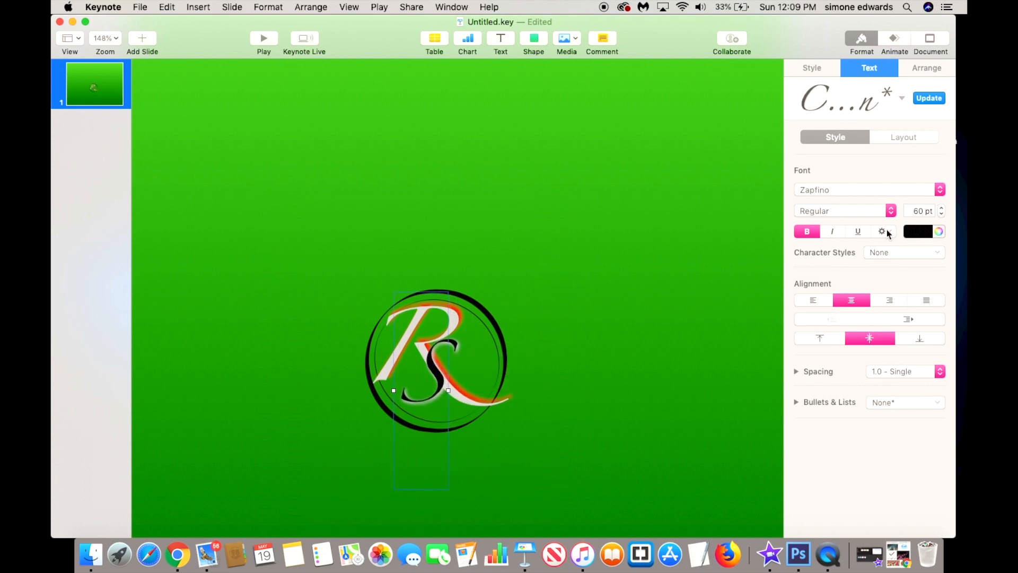
click(942, 209)
click(942, 209)
drag(441, 372, 441, 375)
click(486, 358)
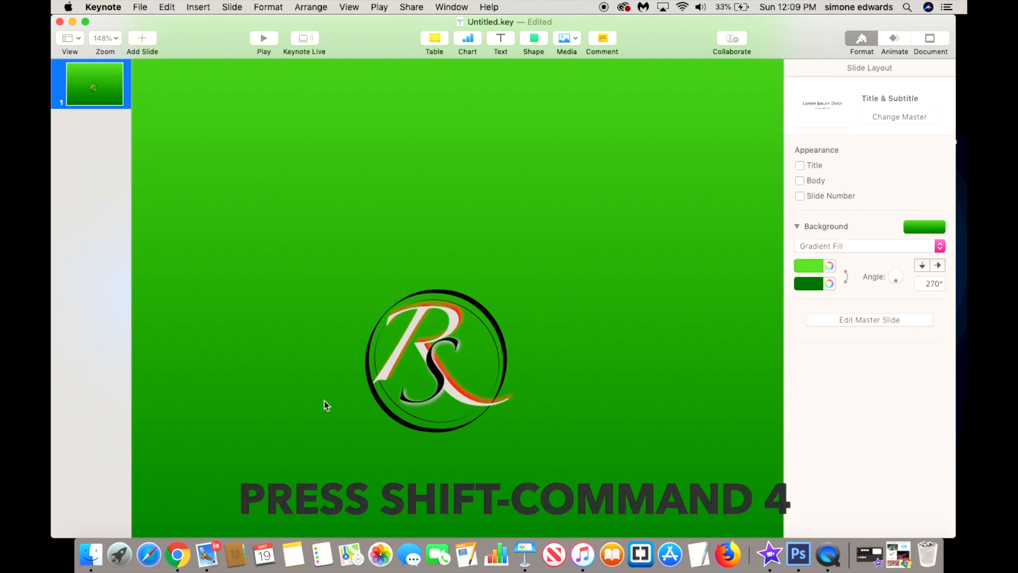
Capture a screenshot of the slide area around the logo and minimise the presentation window
key(shift+super+4)
drag(278, 259, 599, 500)
click(73, 22)
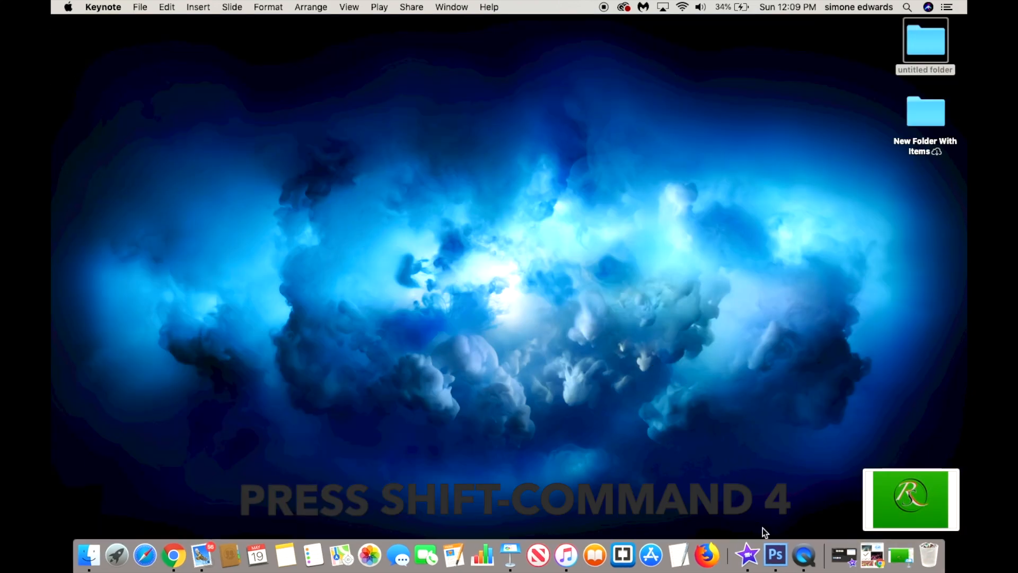
Switch to Photoshop and open the new logo screenshot from the Desktop
click(775, 555)
click(151, 7)
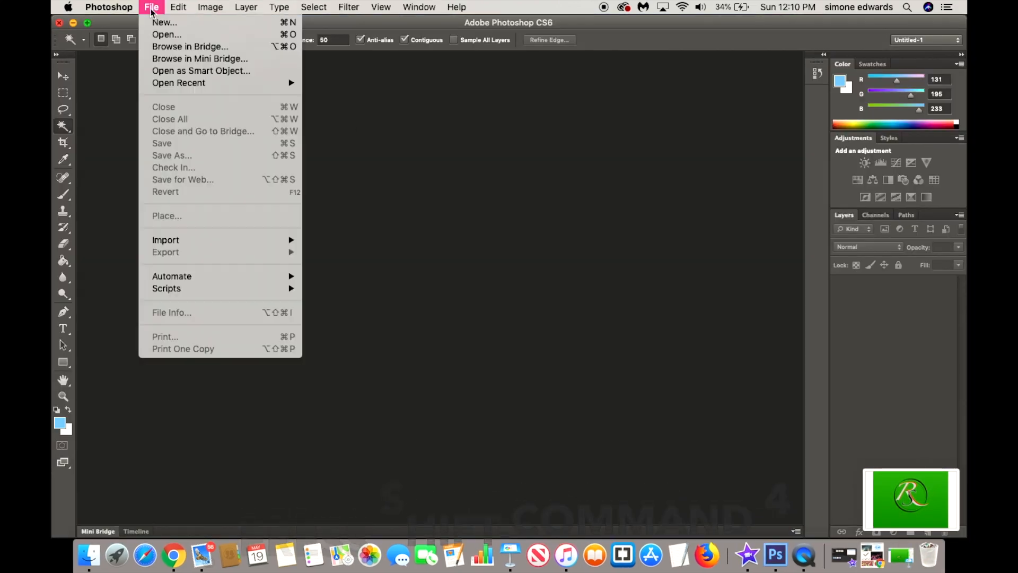
click(281, 33)
click(397, 147)
click(737, 346)
Select the green background around the logo with the Magic Wand and delete it
click(66, 128)
click(324, 200)
key(super+BackSpace)
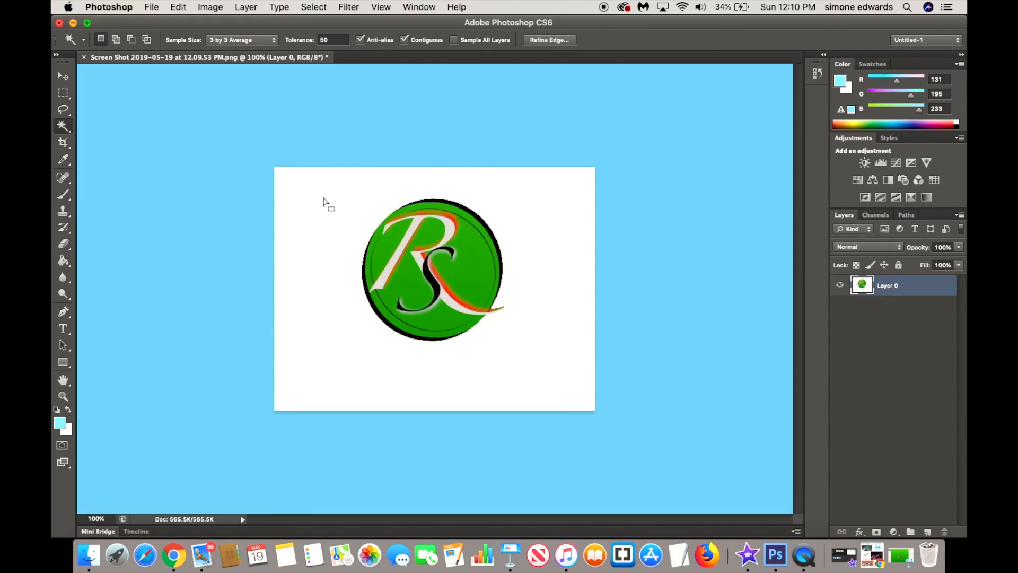
Examine the edges of the cut-out logo at 200% zoom
click(679, 217)
key(super+a)
key(z)
click(707, 254)
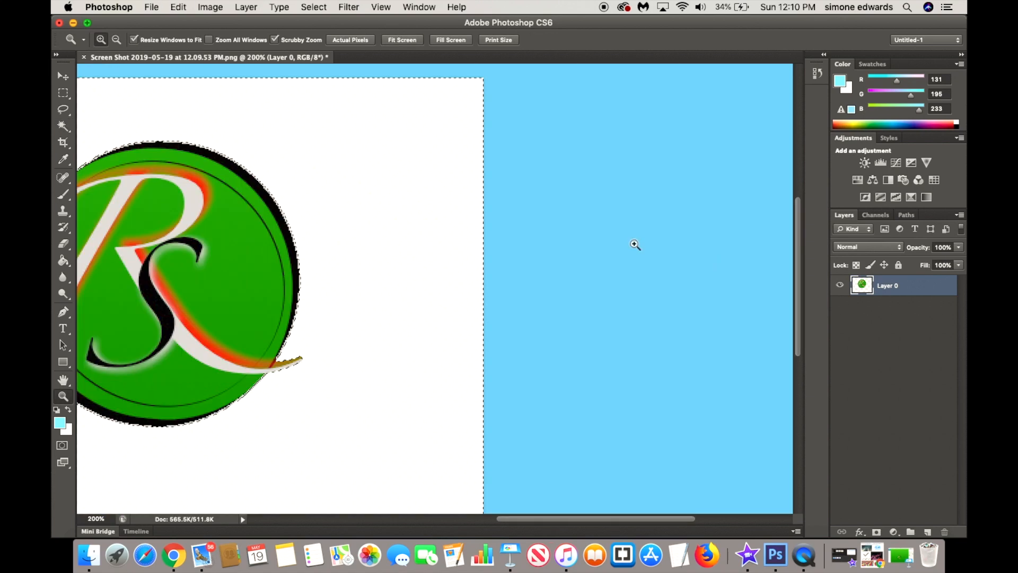
key(w)
scroll(415, 236, left, 10)
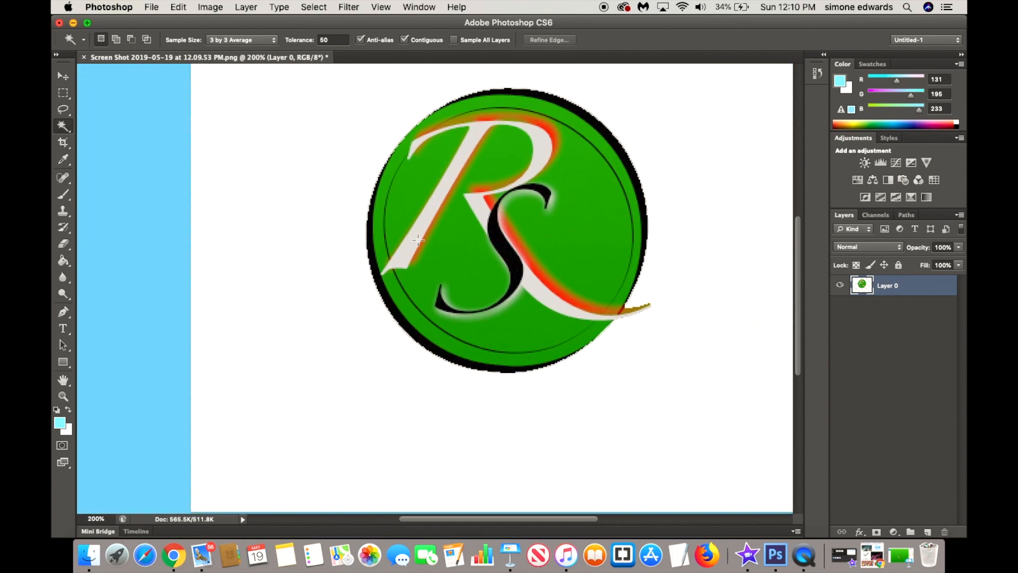
scroll(418, 240, up, 2)
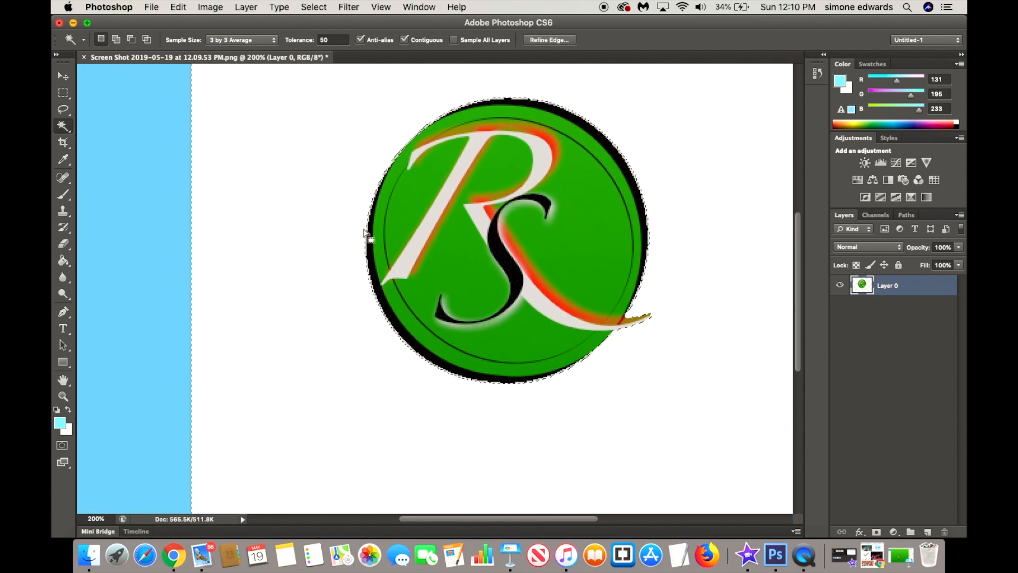
key(v)
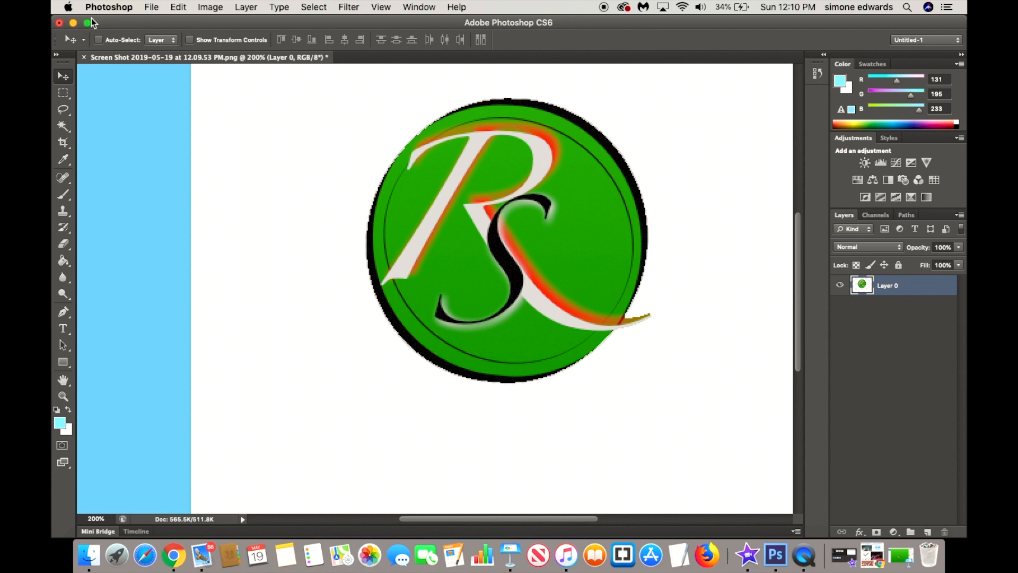
Save a PNG copy to the Desktop as LOGO.png with Smallest / Slow compression and no interlacing, and close the document
click(151, 7)
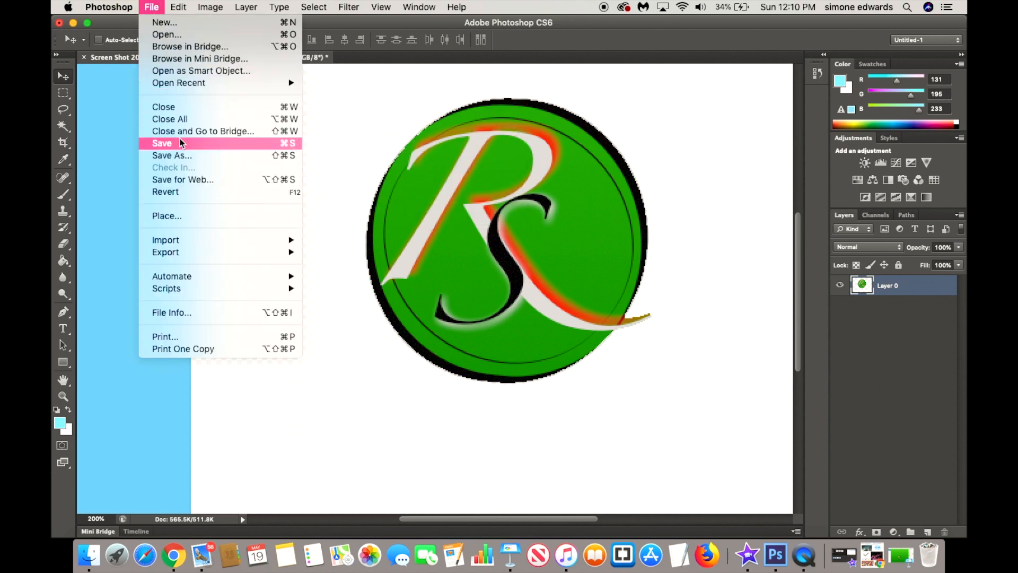
click(185, 154)
text(LO.png)
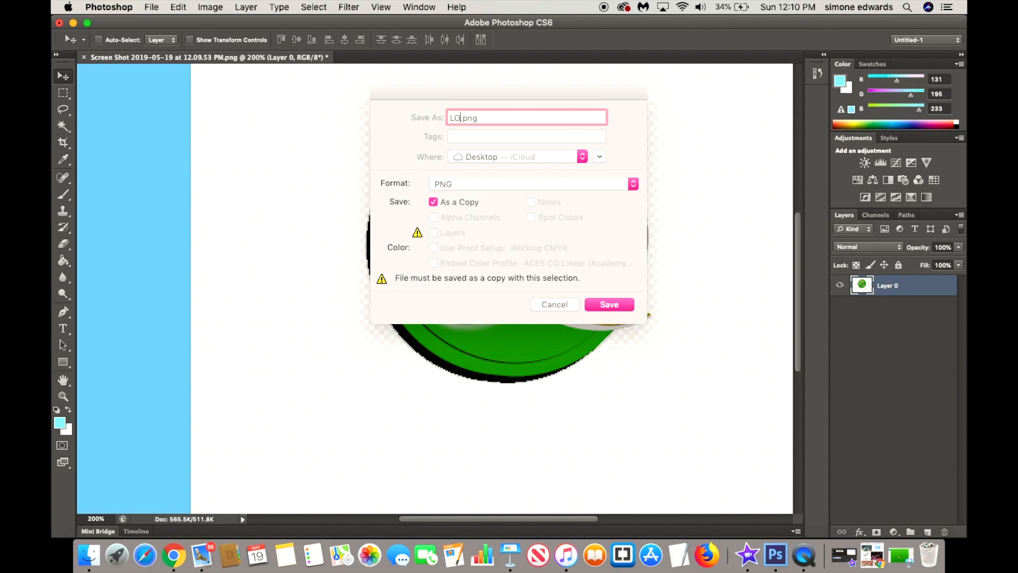
click(610, 305)
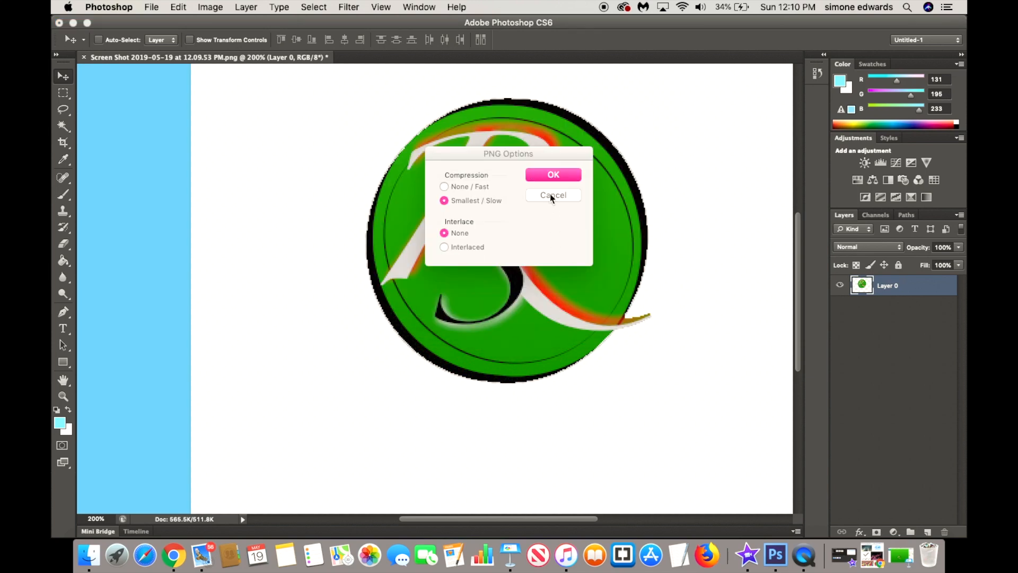
click(554, 177)
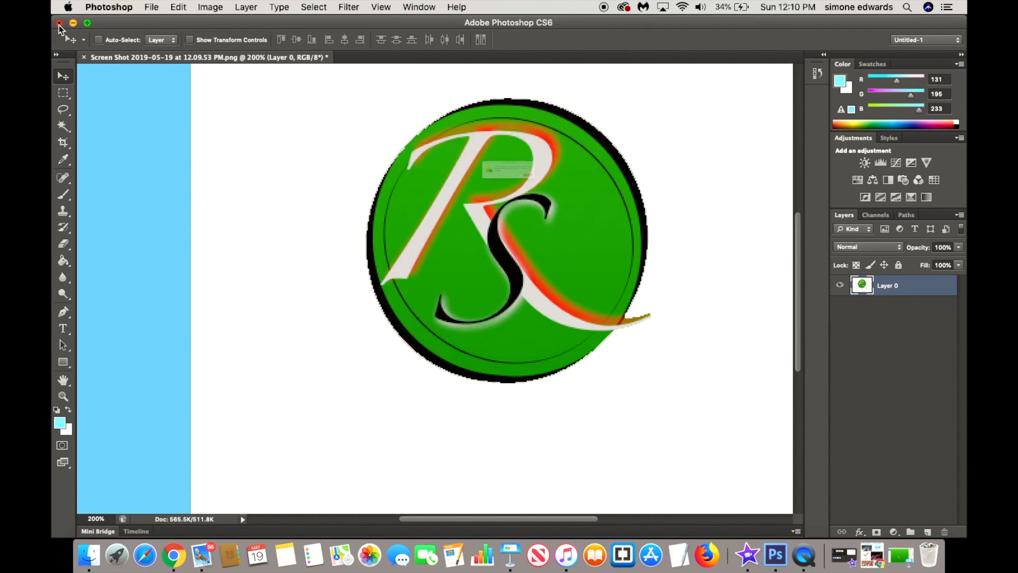
click(59, 24)
click(472, 200)
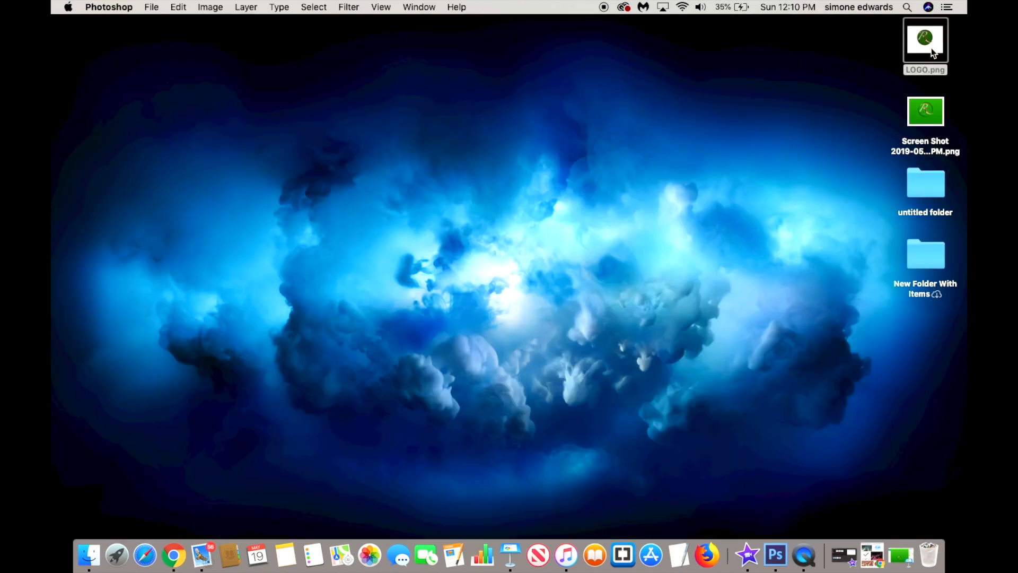
Open LOGO.png from the Desktop in Preview and view it full screen
double_click(931, 47)
click(88, 24)
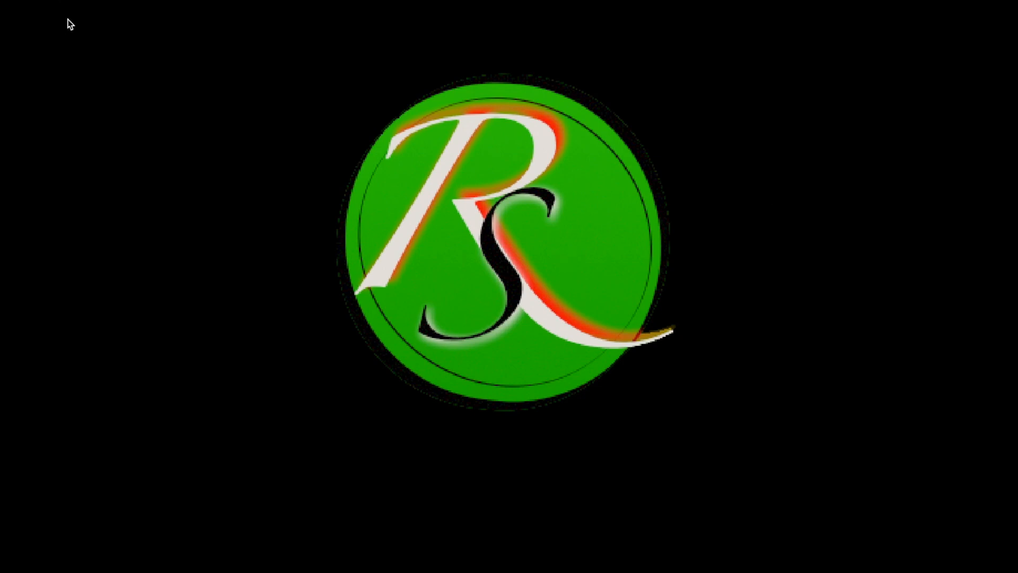
key(Escape)
Open the original screenshot to compare it with the logo, and close both images
click(926, 111)
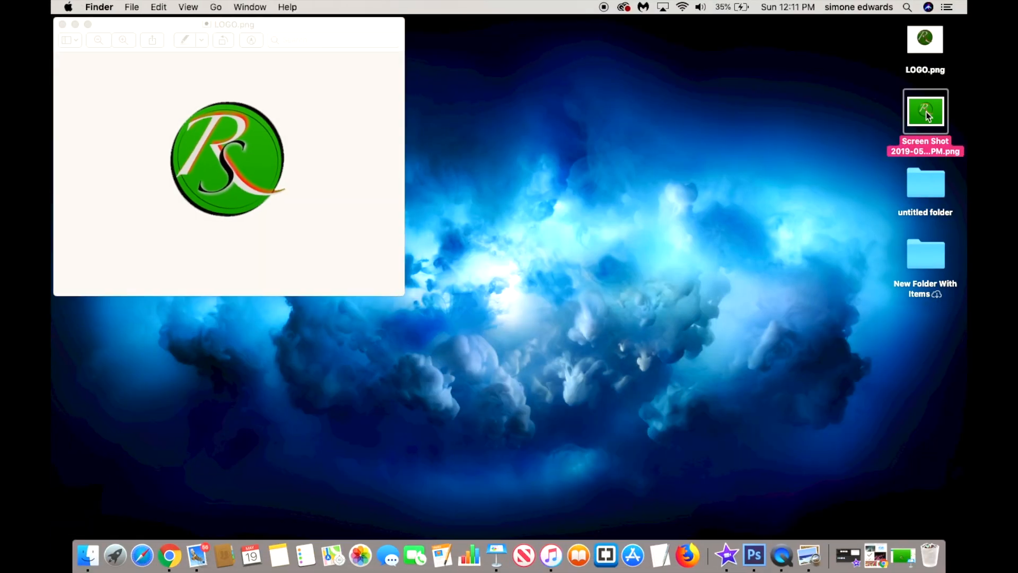
double_click(926, 112)
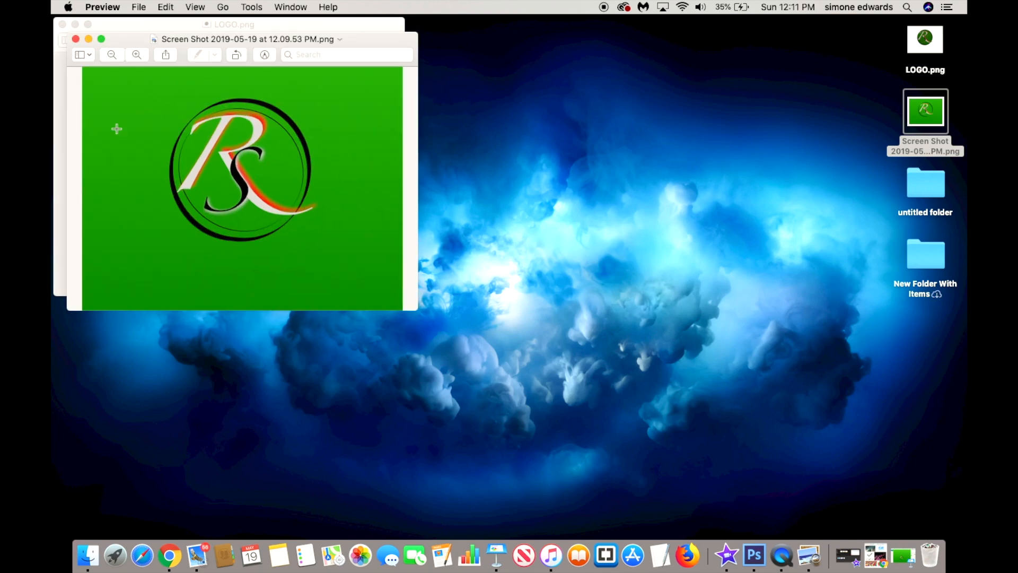
click(75, 38)
click(62, 24)
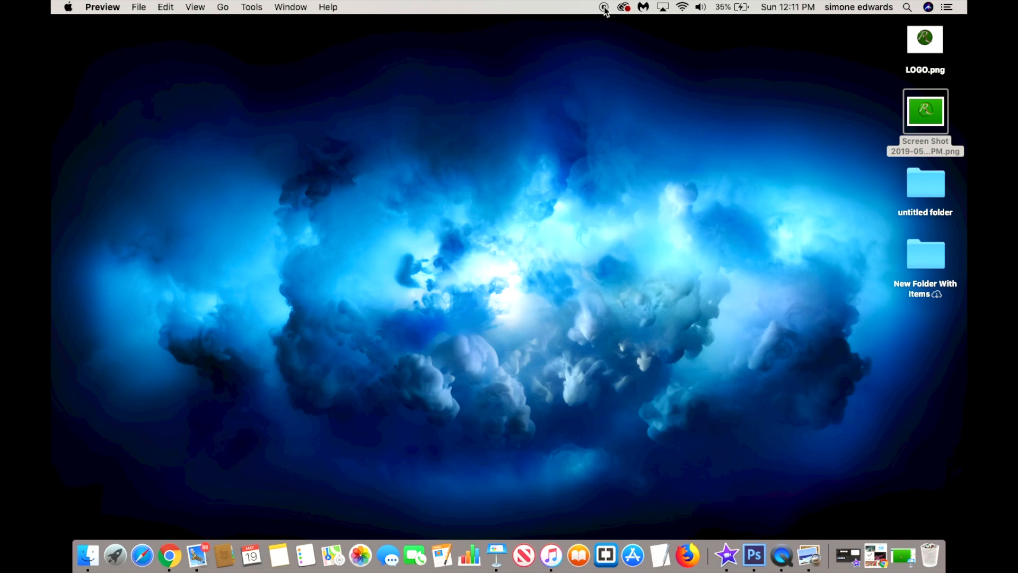
Open LOGO.png and the original screenshot in Preview and arrange the two windows side by side
double_click(927, 53)
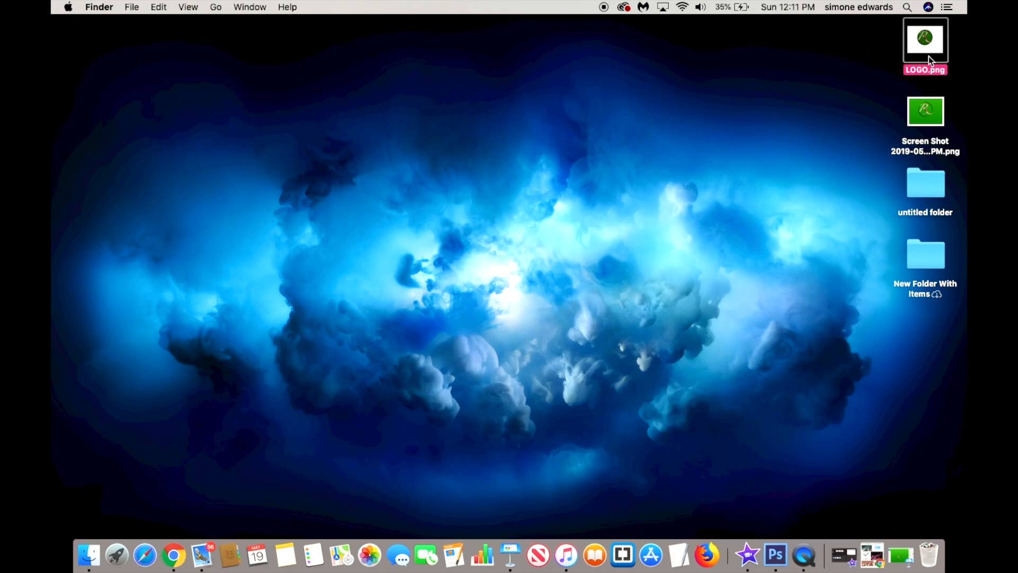
drag(304, 29, 754, 45)
click(935, 122)
double_click(935, 122)
drag(263, 33, 325, 43)
click(582, 434)
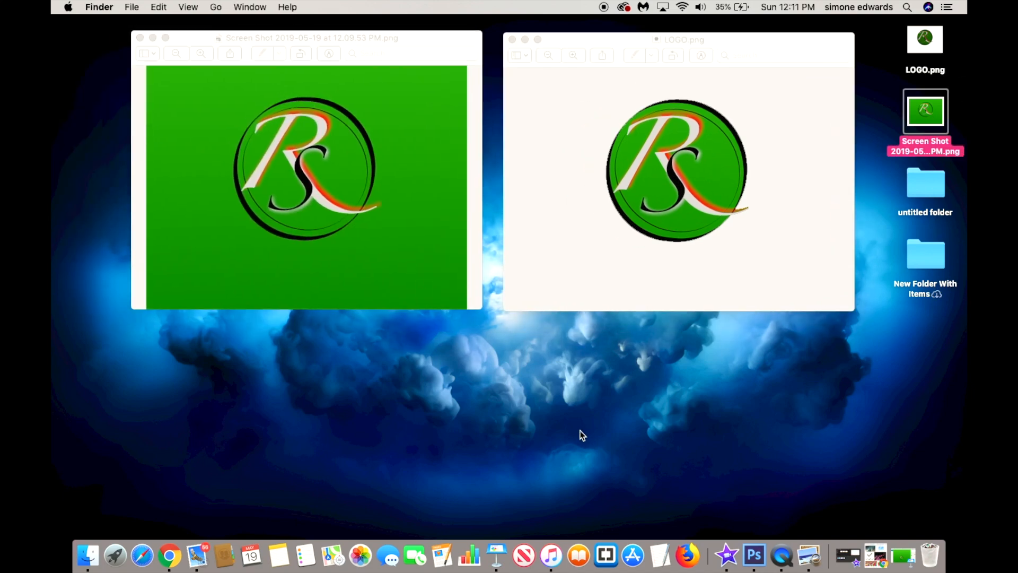
Review the image dimension and resolution options for LOGO.png
click(530, 195)
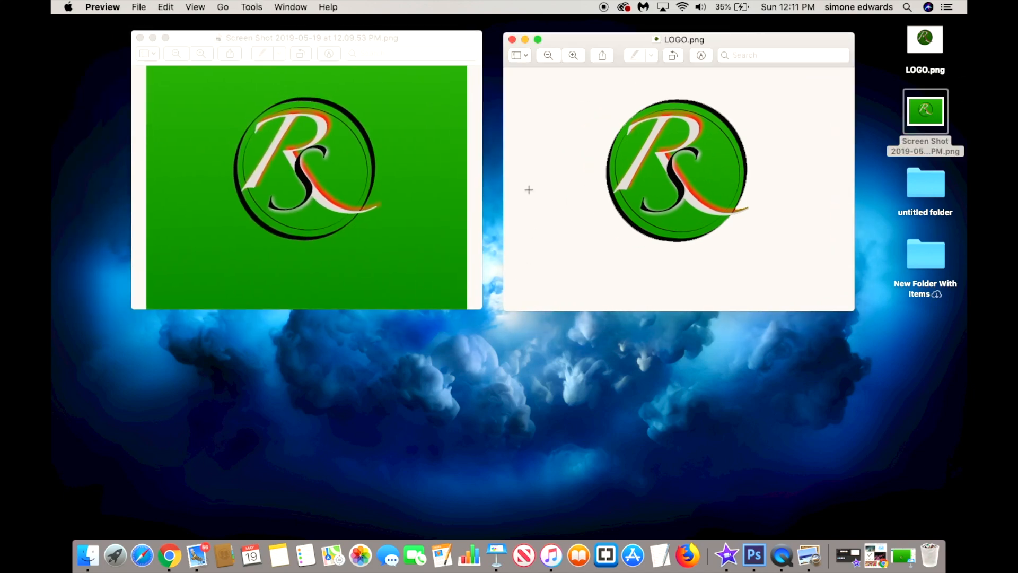
click(251, 7)
click(259, 65)
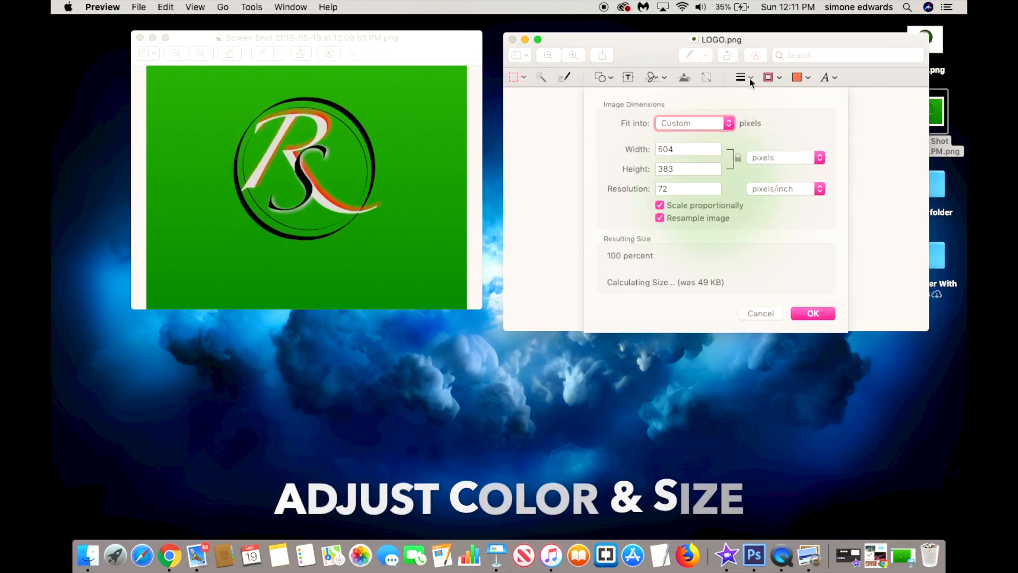
click(760, 313)
click(248, 6)
click(260, 65)
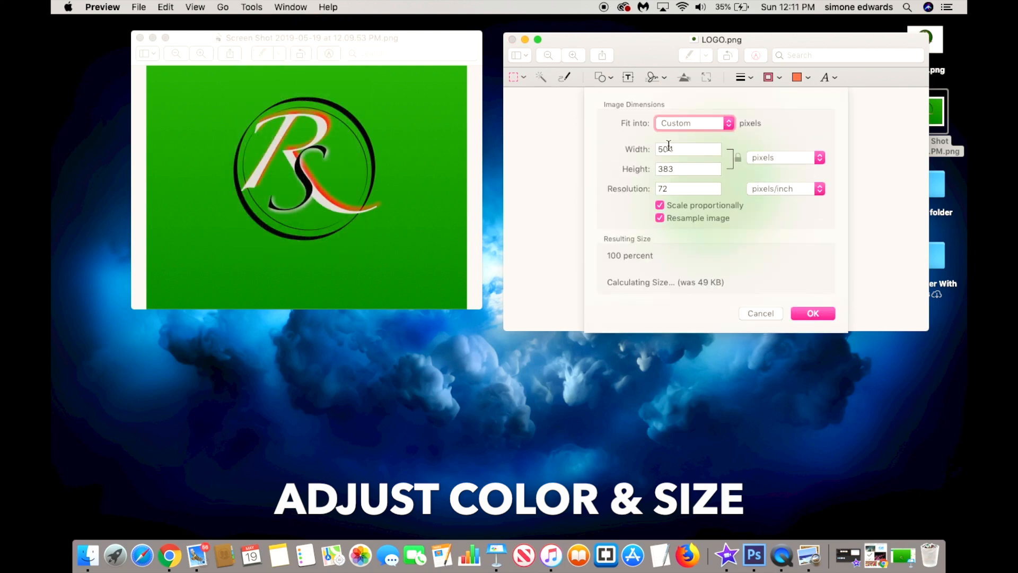
click(760, 313)
Raise the exposure of LOGO.png slightly with Adjust Color
click(247, 7)
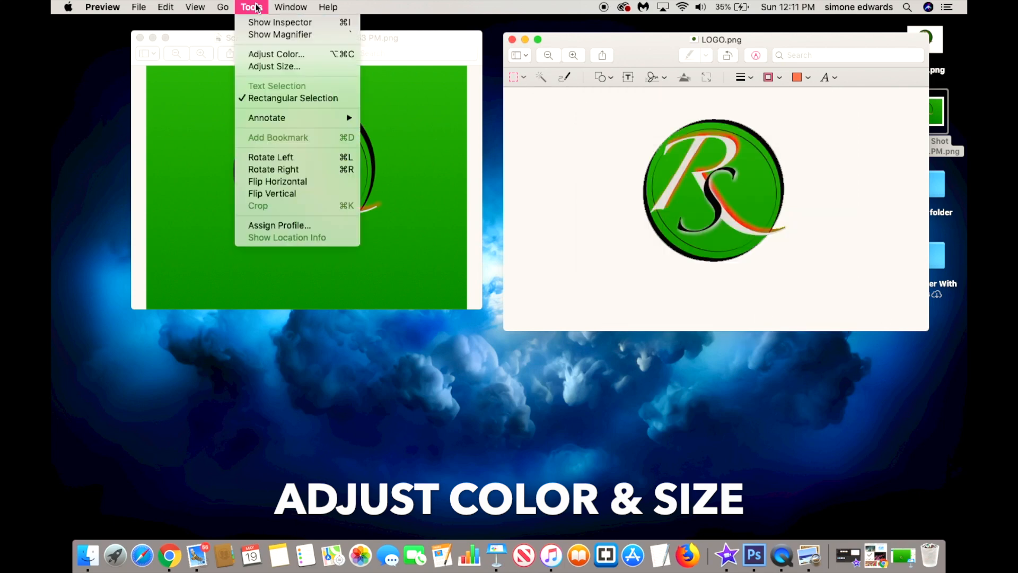
click(269, 52)
mouse_move(488, 238)
mouse_down()
mouse_move(527, 237)
mouse_move(462, 238)
mouse_move(498, 241)
mouse_up()
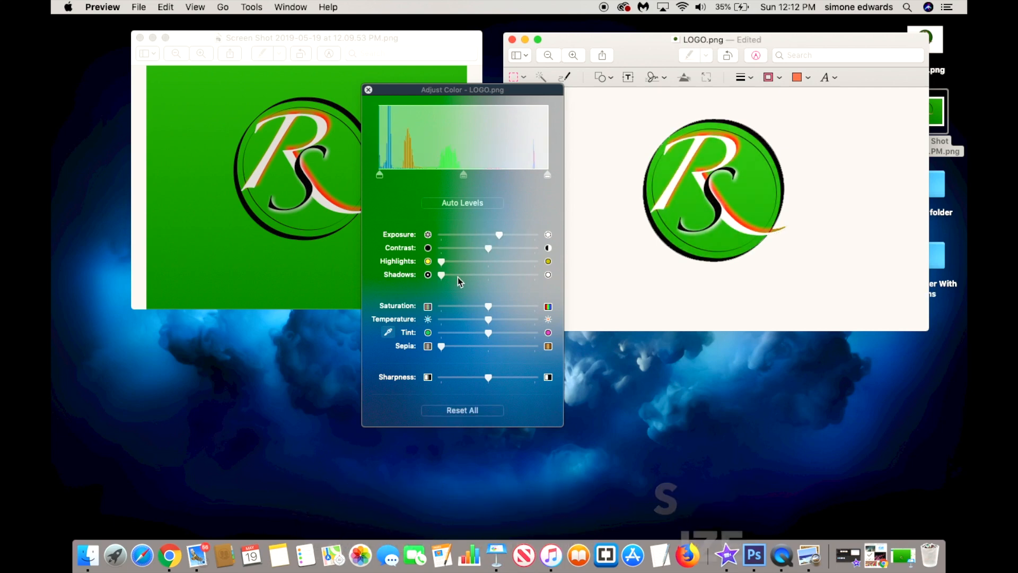
Try shadow, saturation, temperature, tint, sepia and sharpness adjustments on LOGO.png, and reset all colour adjustments
mouse_move(442, 262)
mouse_down()
mouse_move(491, 264)
mouse_move(447, 266)
mouse_move(442, 280)
mouse_move(477, 276)
mouse_move(444, 276)
mouse_up()
drag(488, 307, 511, 303)
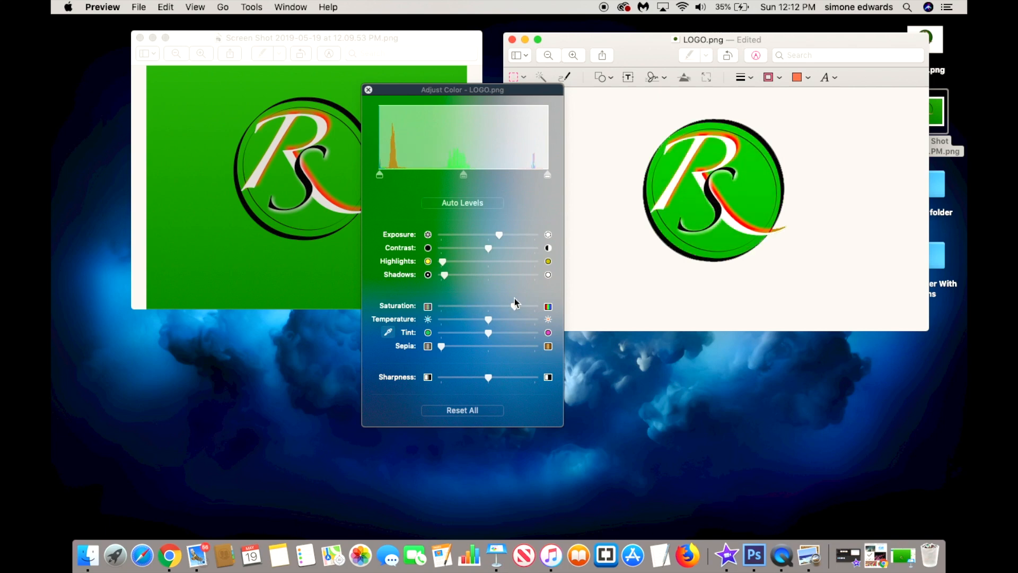
drag(515, 304, 505, 334)
click(503, 328)
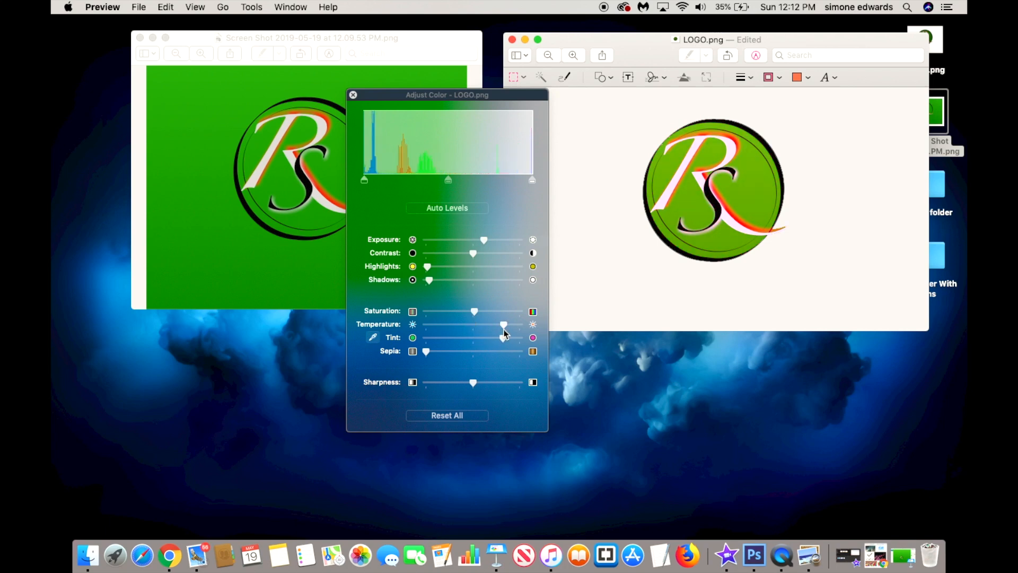
drag(427, 352, 394, 365)
mouse_move(473, 383)
mouse_down()
mouse_move(426, 388)
mouse_move(492, 378)
mouse_up()
click(453, 415)
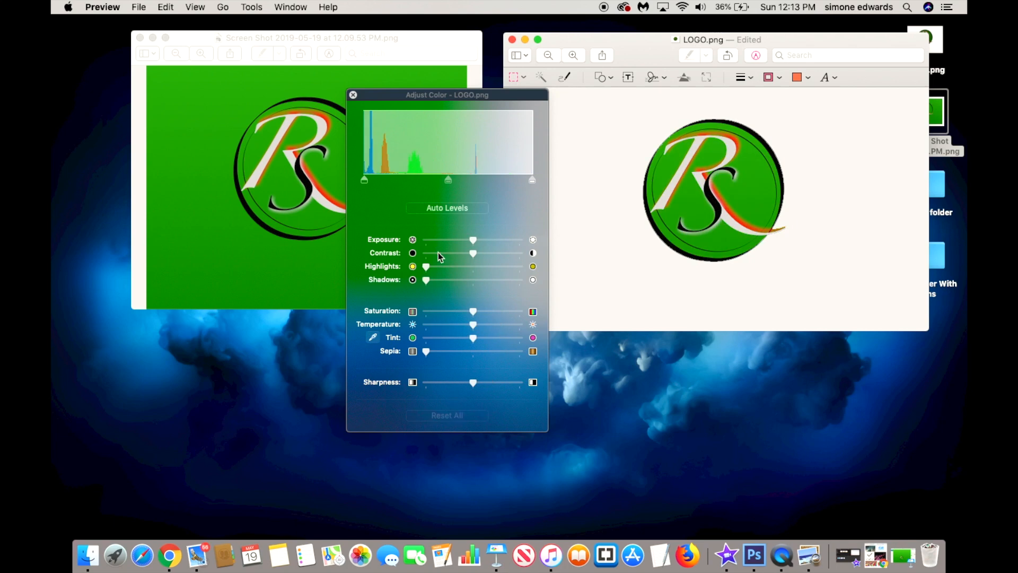
Raise the exposure and sharpness of LOGO.png slightly and finish the colour adjustment
mouse_move(473, 243)
mouse_down()
mouse_move(489, 241)
mouse_move(452, 248)
mouse_move(485, 244)
mouse_up()
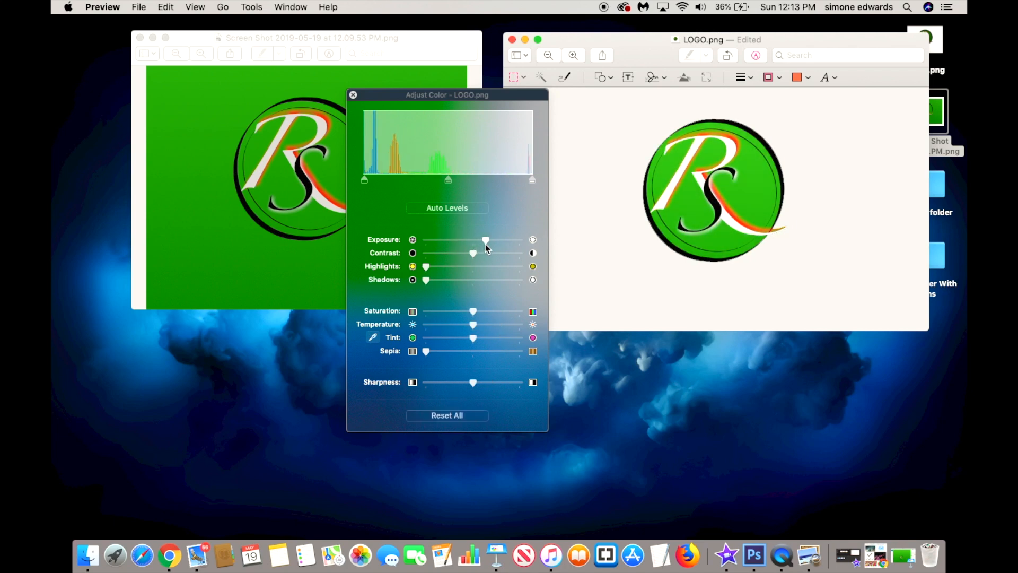
drag(473, 383, 493, 383)
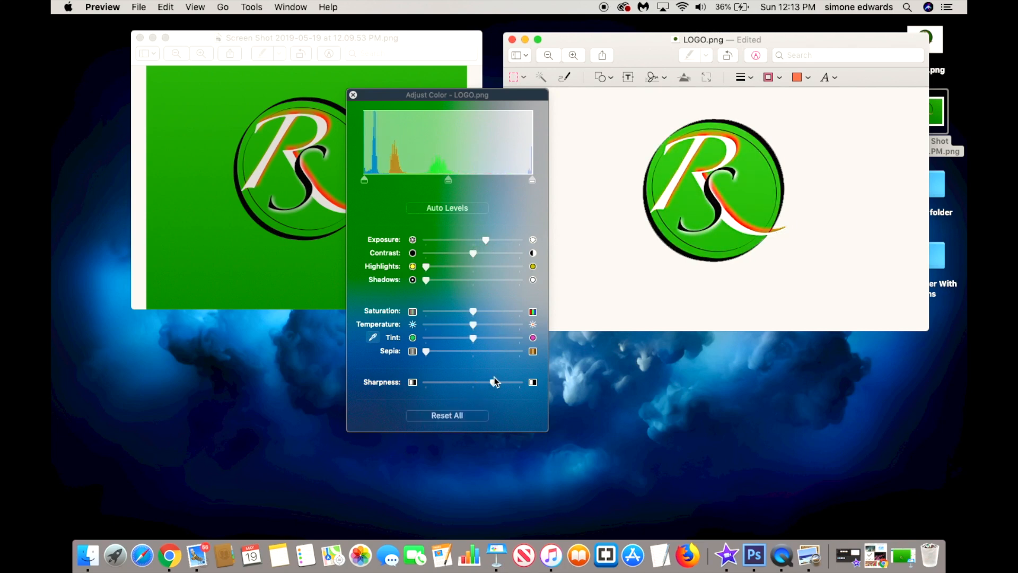
click(354, 96)
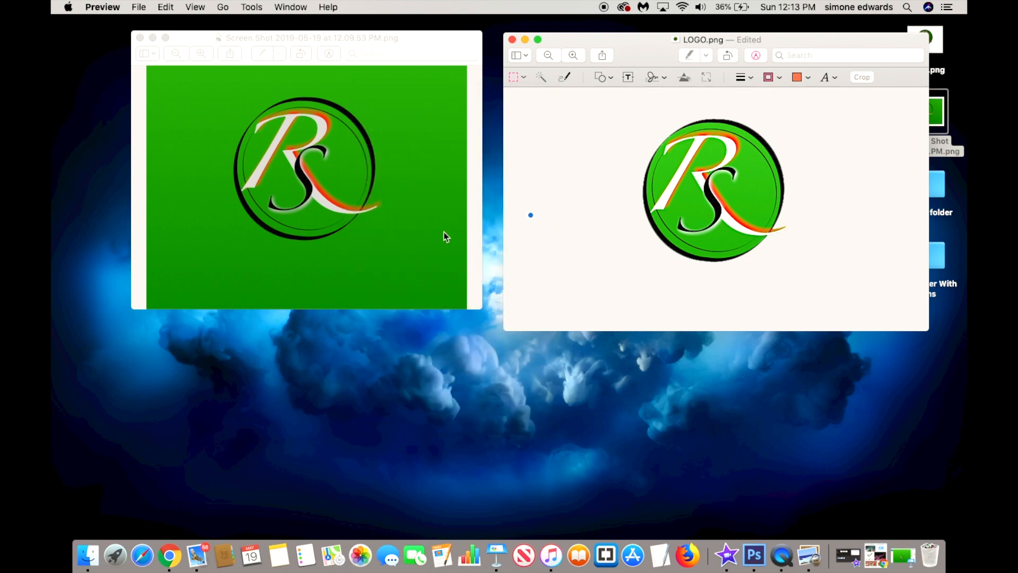
Close LOGO.png and the original screenshot
click(554, 381)
click(512, 40)
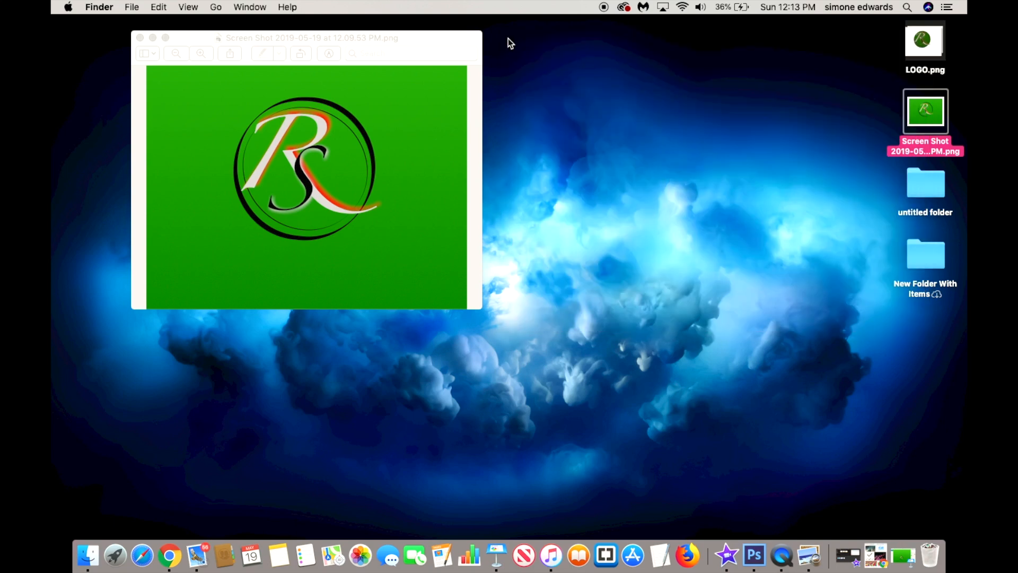
click(140, 38)
click(685, 190)
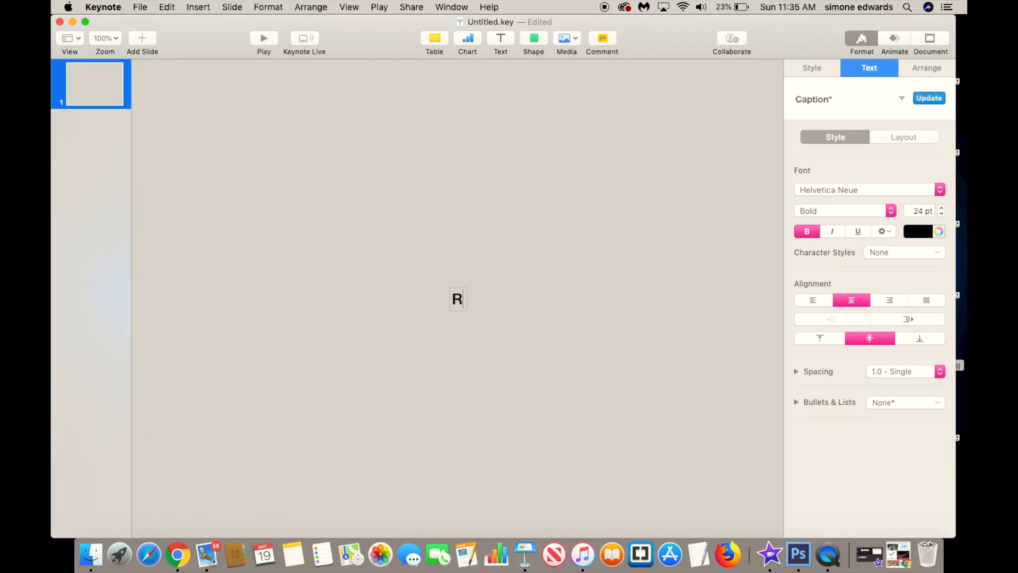
Add a second text box containing "S" and move the R and S apart on the slide
click(500, 39)
double_click(465, 305)
text(S)
click(458, 274)
drag(464, 312, 573, 316)
drag(457, 299, 416, 216)
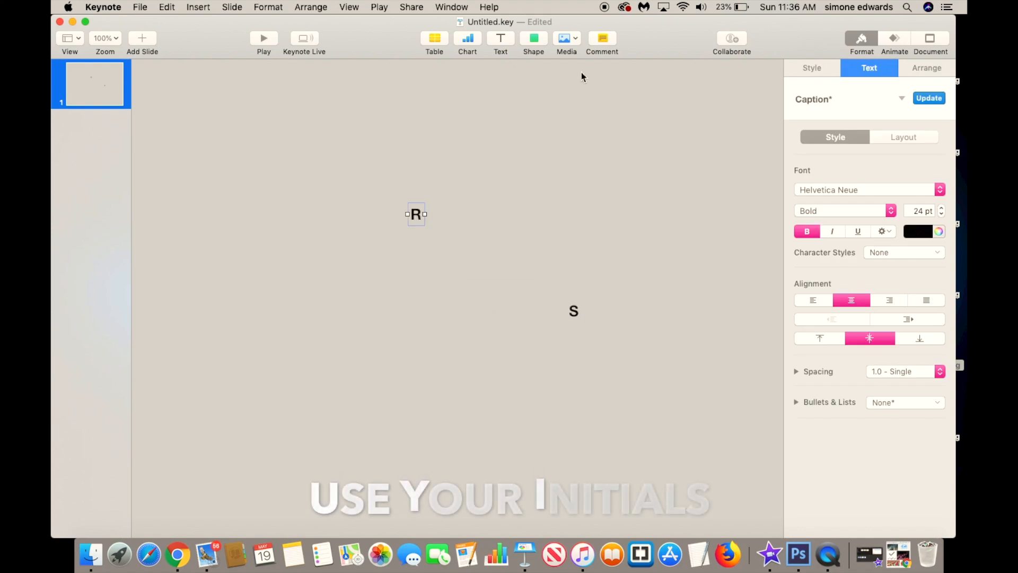
Change the font of both the R and the S to Charter
click(901, 190)
scroll(843, 108, up, 15)
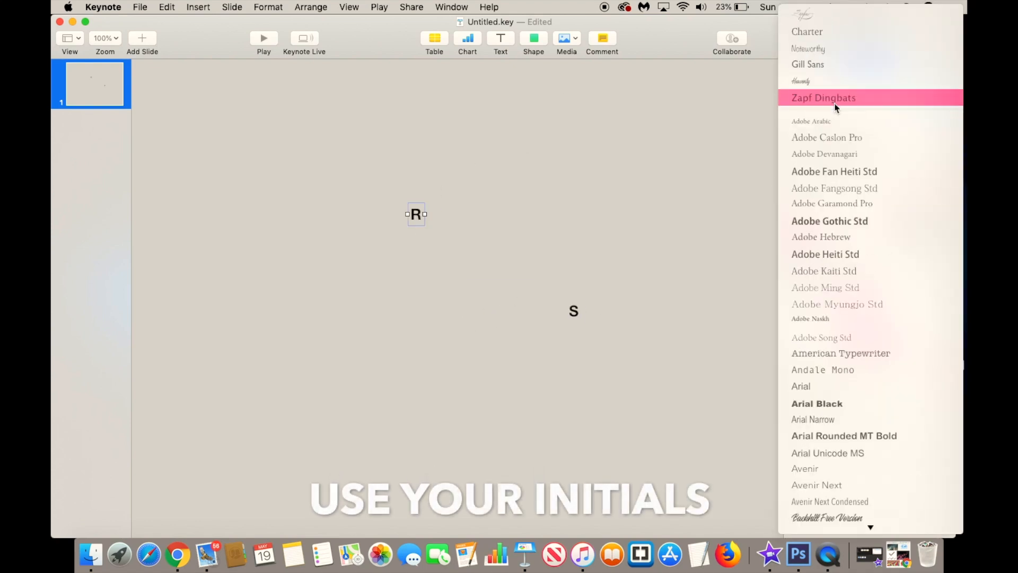
click(819, 32)
click(574, 312)
click(921, 191)
scroll(870, 143, up, 15)
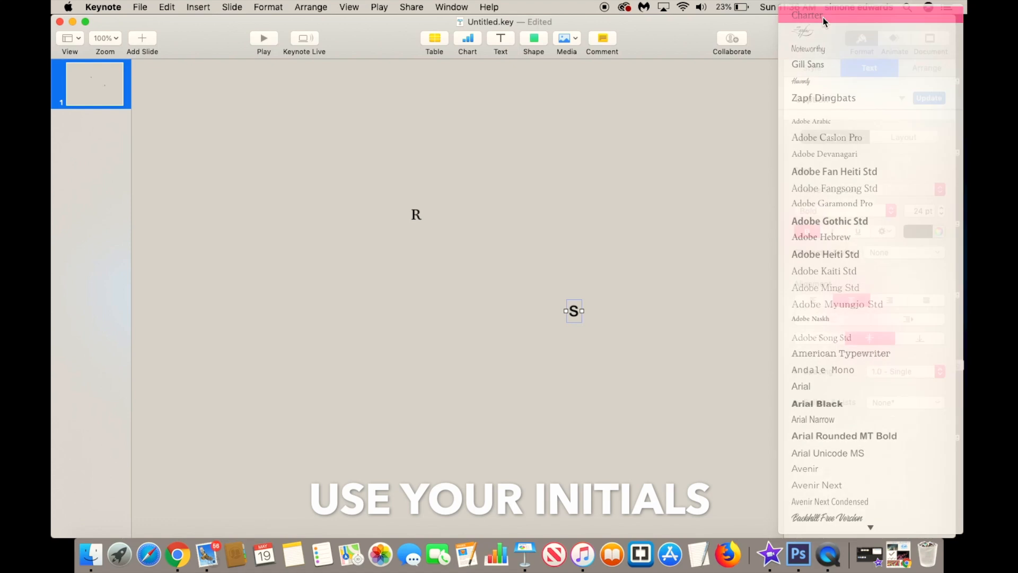
click(819, 32)
Enlarge both letters to 150 pt and place the S beside the R
click(418, 216)
drag(943, 211, 943, 211)
click(575, 311)
click(942, 216)
drag(586, 308, 521, 218)
Give the R a dark blue text shadow at a 179° angle and colour the letter orange-yellow
click(413, 227)
click(890, 234)
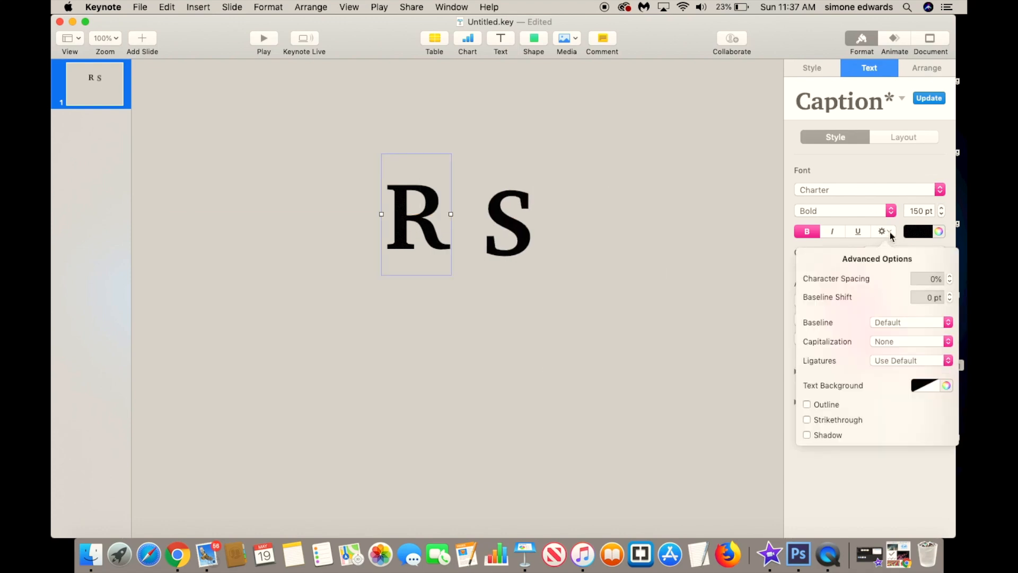
click(825, 437)
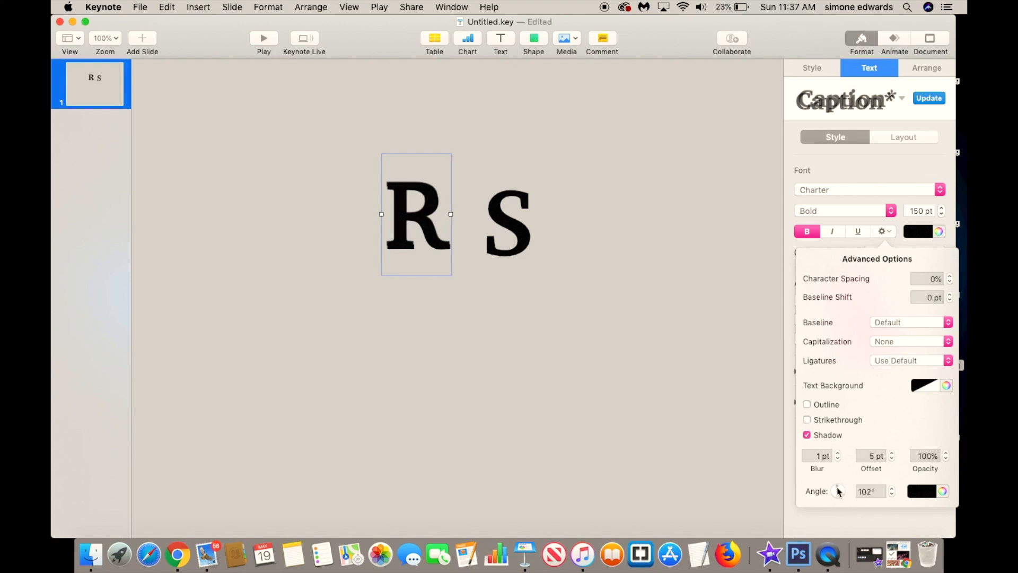
mouse_move(832, 495)
mouse_down()
mouse_move(825, 487)
mouse_move(834, 493)
mouse_up()
click(929, 491)
click(895, 445)
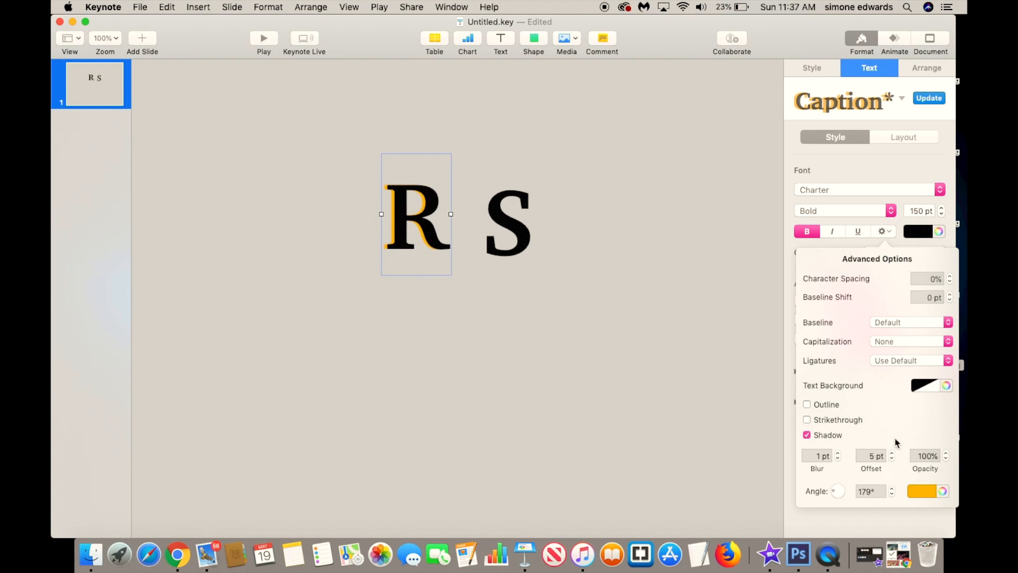
click(922, 491)
click(823, 452)
click(920, 231)
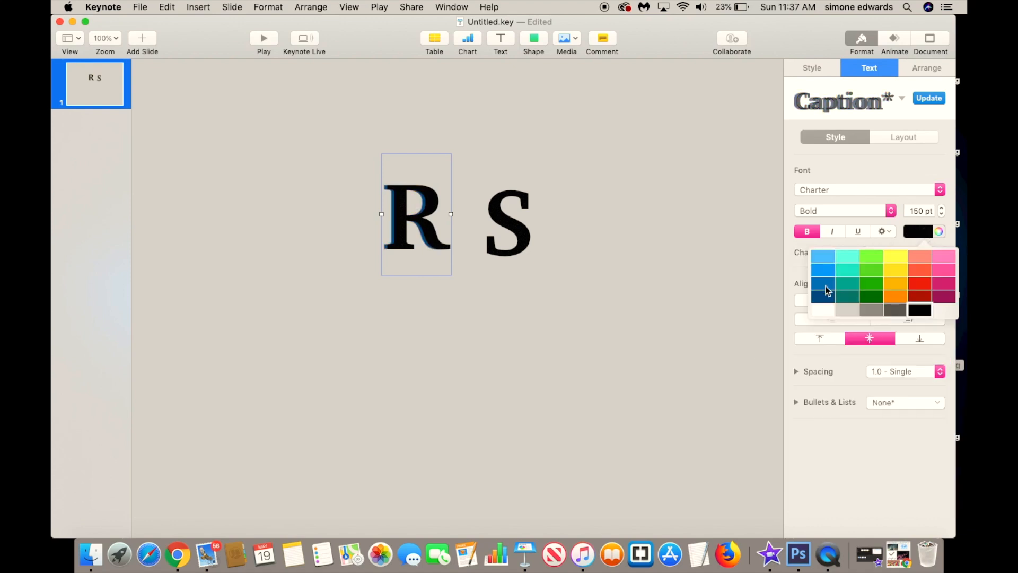
click(900, 293)
Set the R's shadow blur to 5 pt and its offset to 11 pt
click(884, 232)
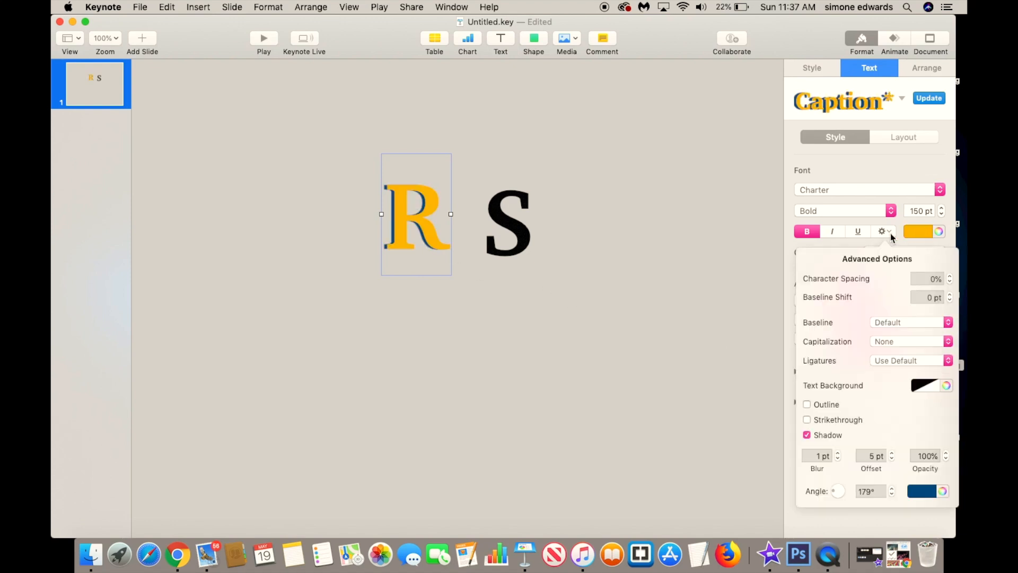
click(838, 453)
click(838, 454)
click(892, 454)
click(892, 453)
mouse_move(836, 493)
mouse_down()
mouse_move(814, 488)
mouse_move(831, 491)
mouse_move(821, 494)
mouse_up()
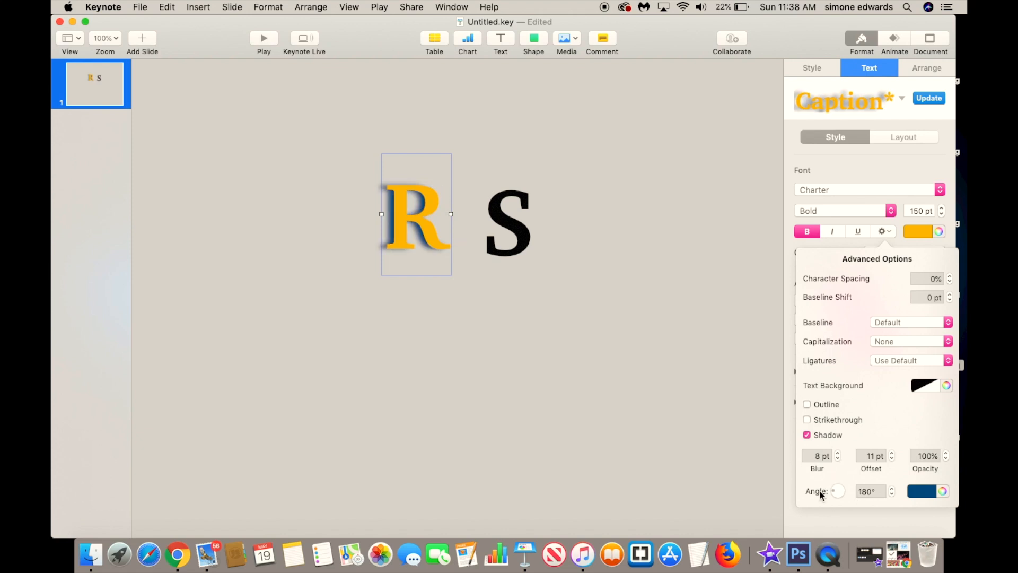
click(838, 459)
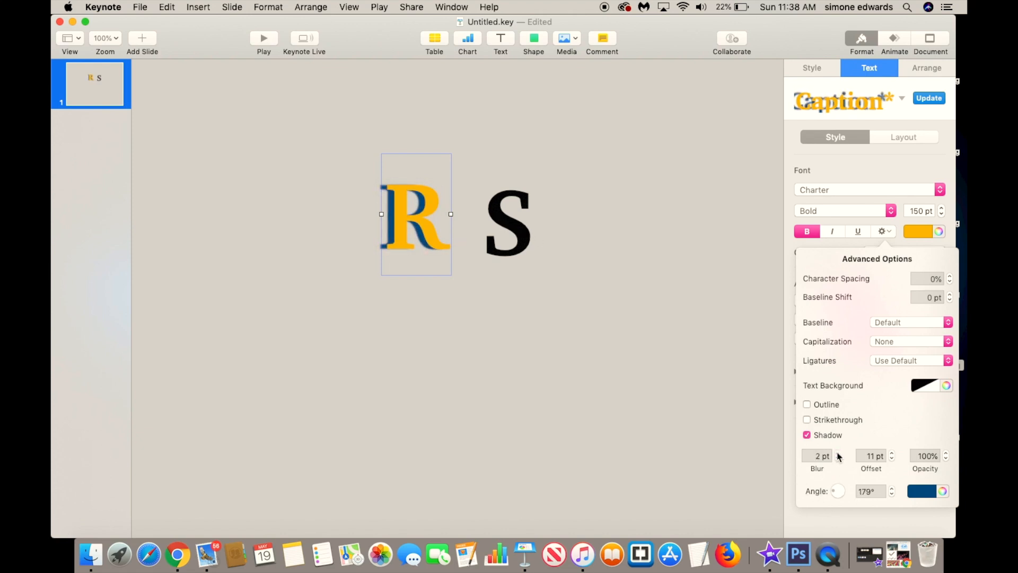
Give the S a dark blue text shadow and colour the letter orange-yellow
click(522, 236)
click(889, 234)
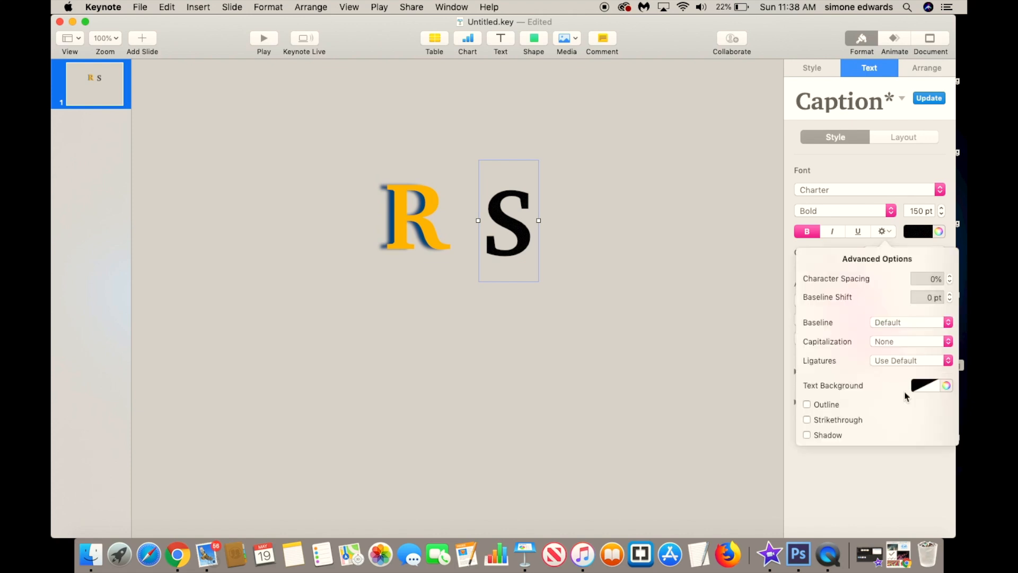
click(835, 436)
click(837, 457)
click(921, 492)
click(823, 452)
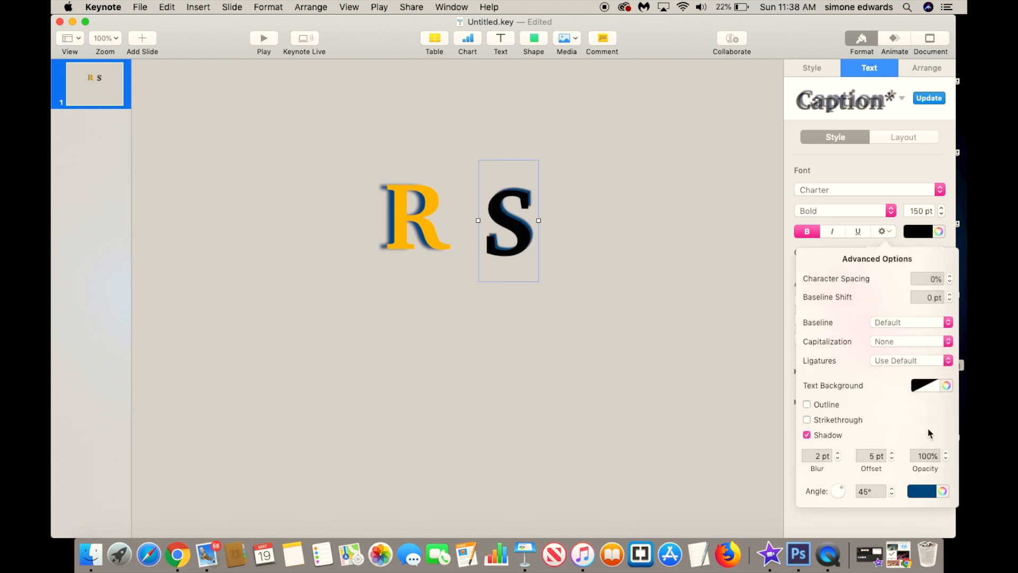
click(924, 232)
click(896, 287)
Set the S's shadow to 1 pt blur, 12 pt offset, 344° angle and 82% opacity
click(886, 232)
click(837, 453)
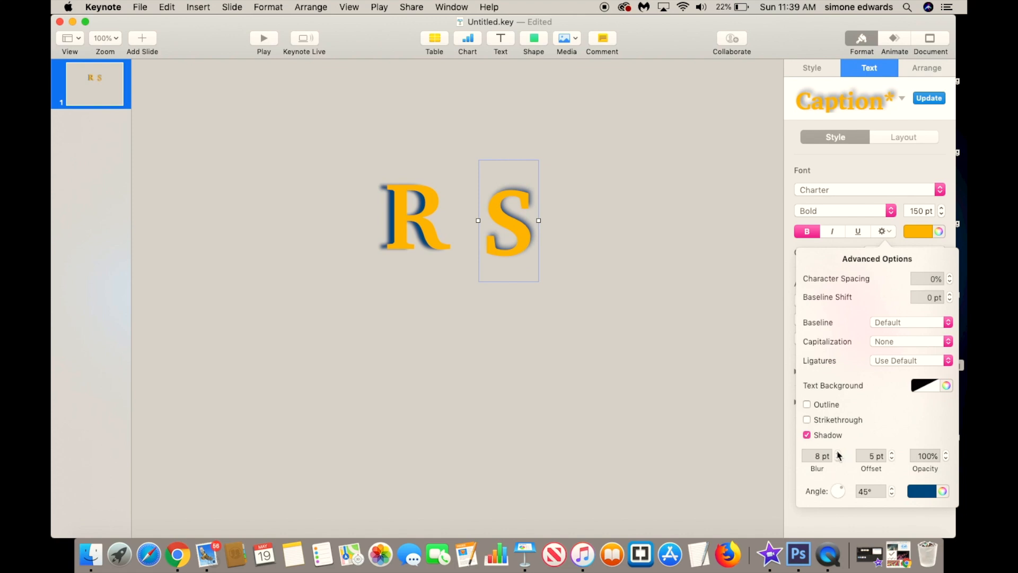
click(838, 458)
click(892, 453)
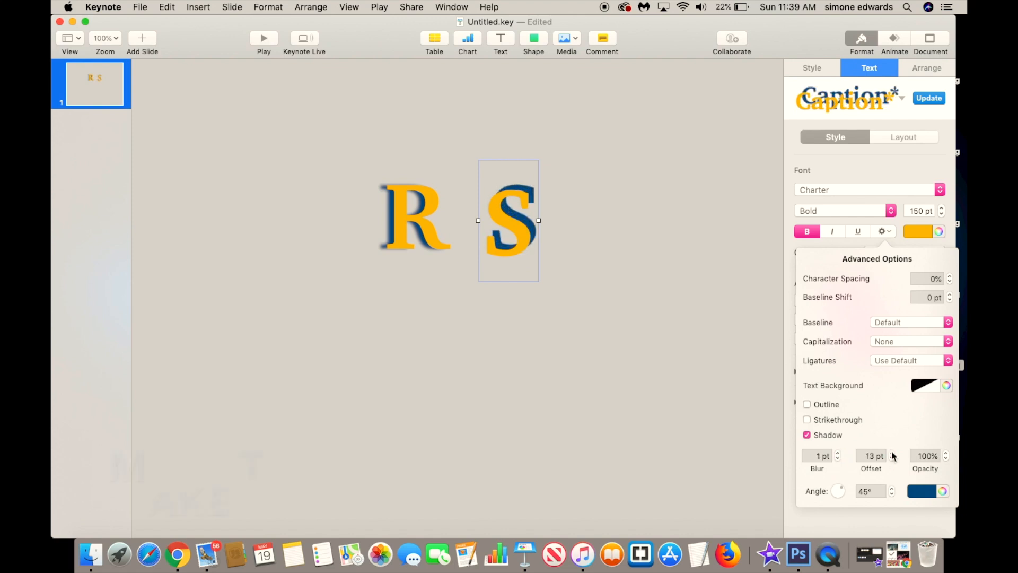
click(892, 454)
drag(841, 485, 846, 495)
click(946, 459)
click(945, 454)
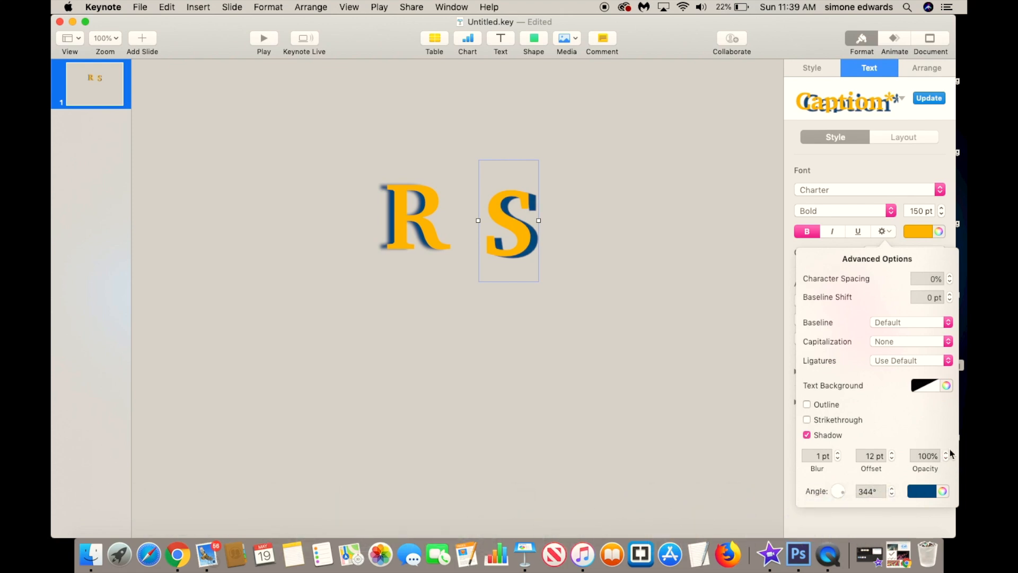
click(947, 459)
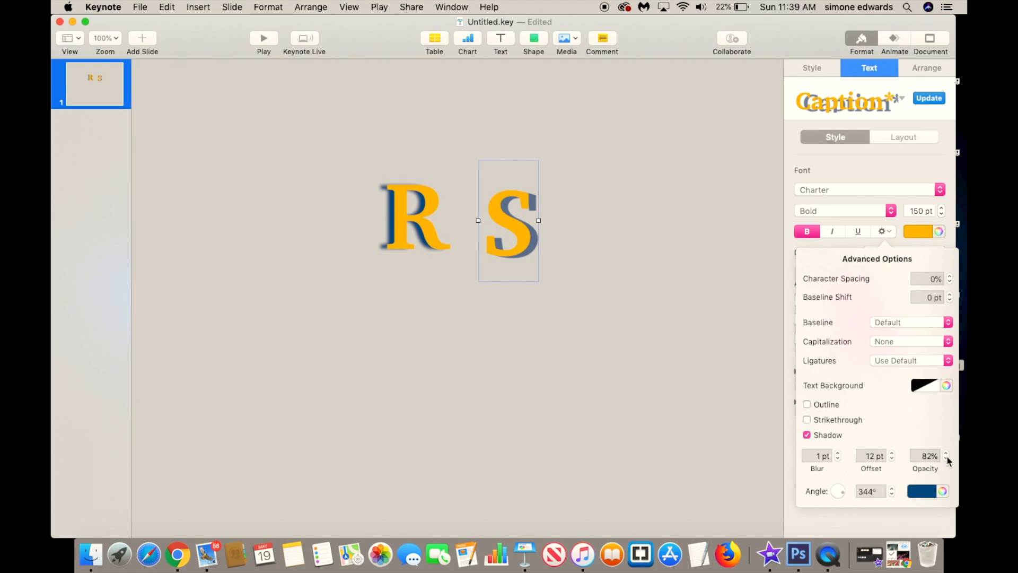
Move the S leftward so that it overlaps the R at the same height
click(571, 312)
click(419, 223)
drag(508, 233, 442, 234)
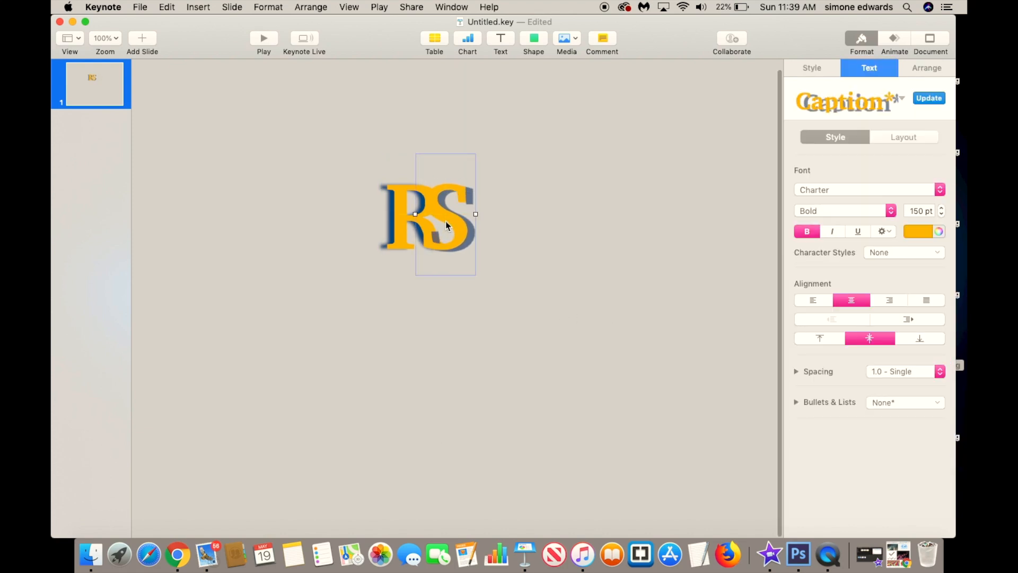
Set the R's shadow angle to 185° and reduce the shadow's blur and opacity
click(407, 228)
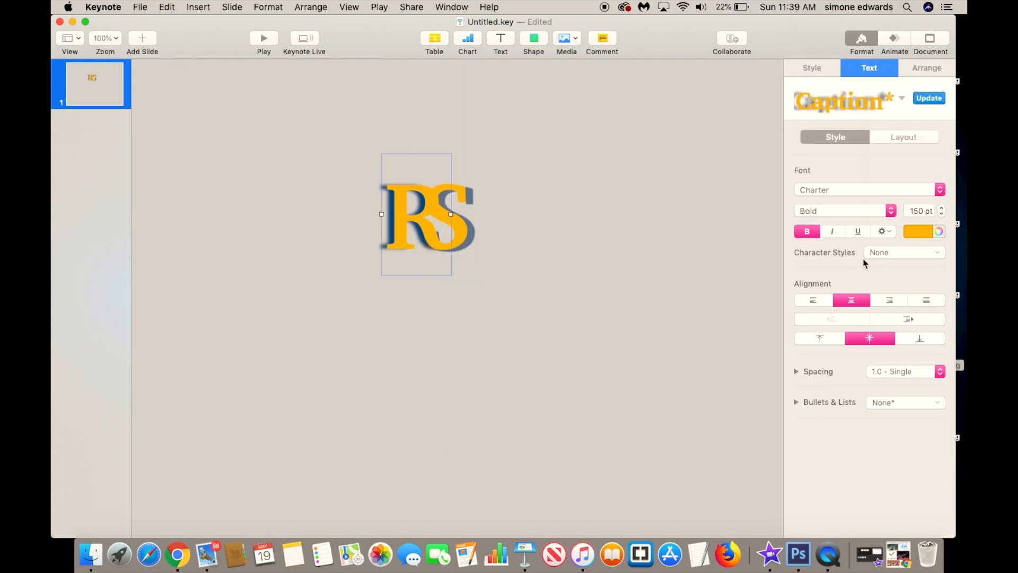
click(883, 231)
drag(837, 491, 810, 497)
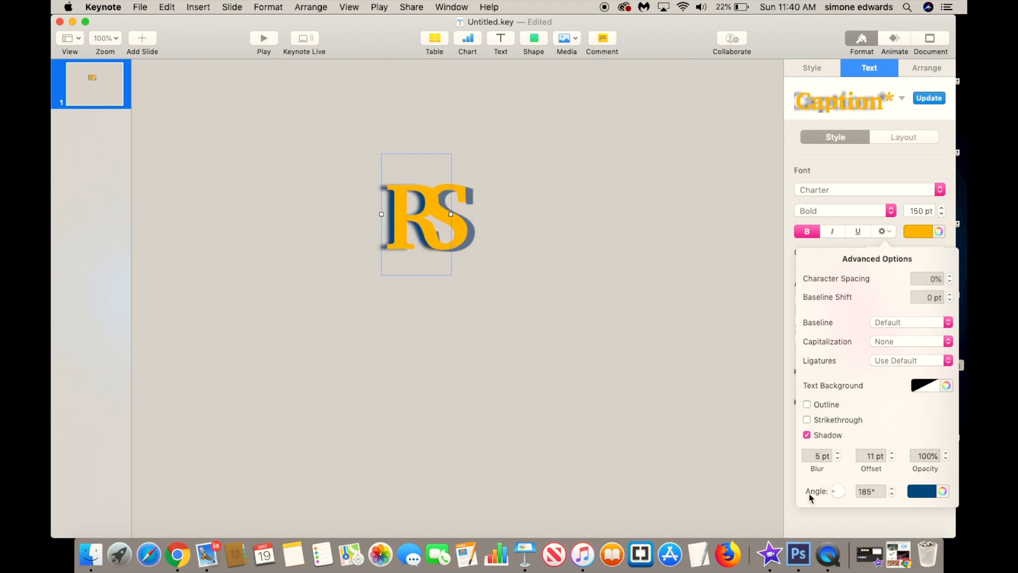
click(838, 459)
click(947, 460)
Enlarge both letters to 180 pt and shift the S slightly to the right over the R
click(450, 240)
click(891, 240)
click(403, 208)
click(942, 208)
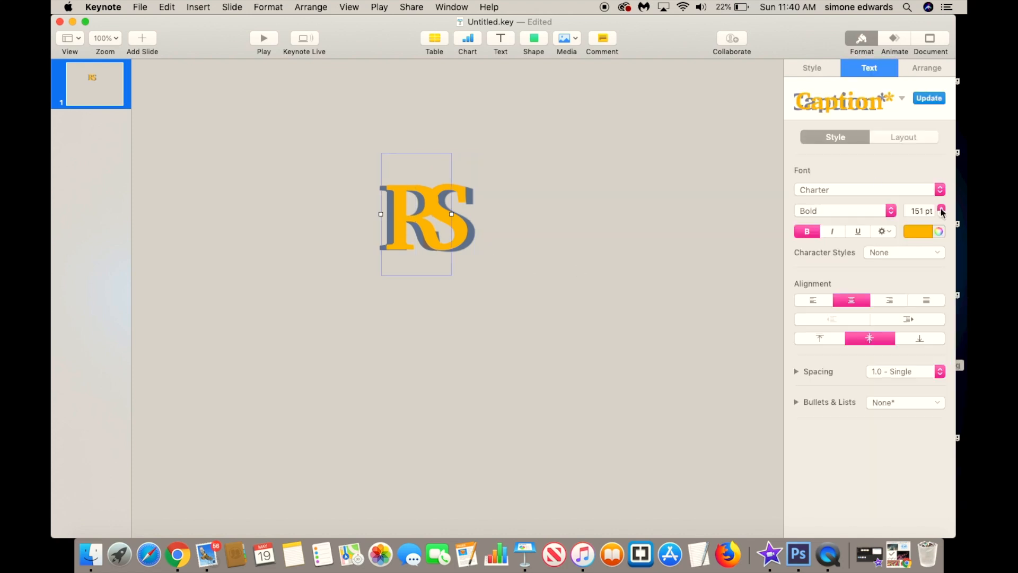
click(463, 236)
click(942, 208)
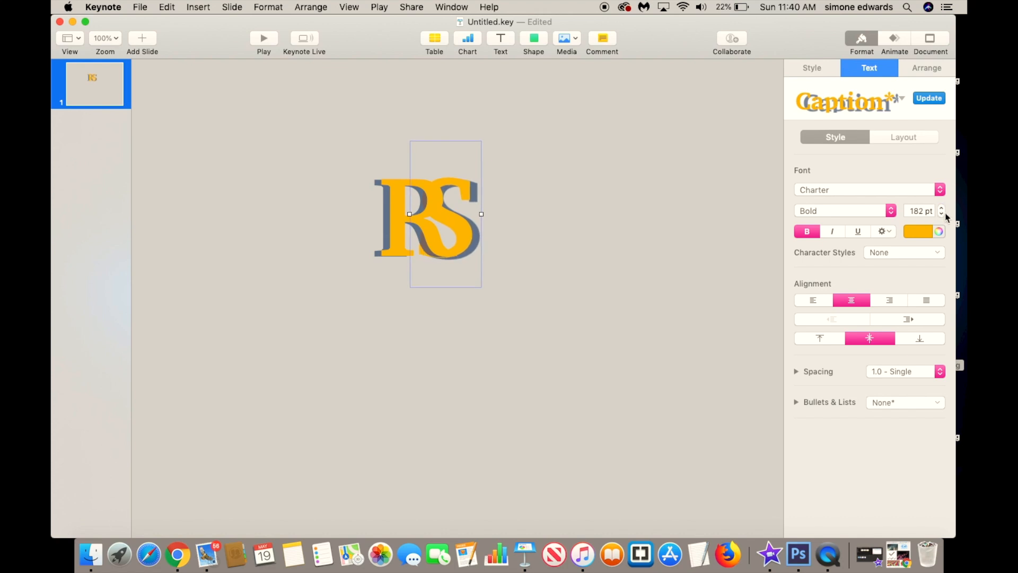
drag(455, 235, 471, 234)
click(519, 264)
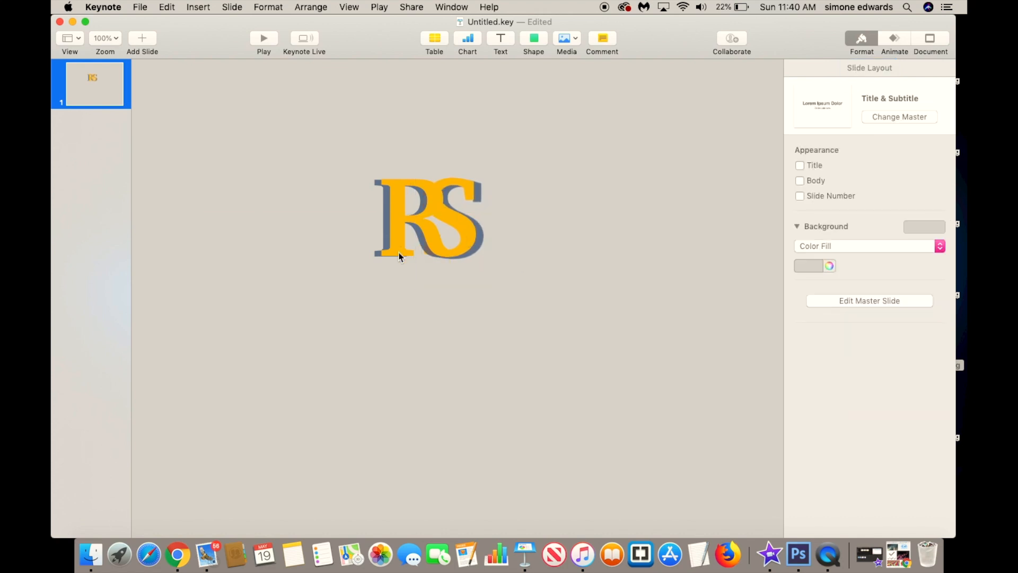
Try several preset background fills behind the R and S, including a blue gradient
drag(336, 171, 515, 287)
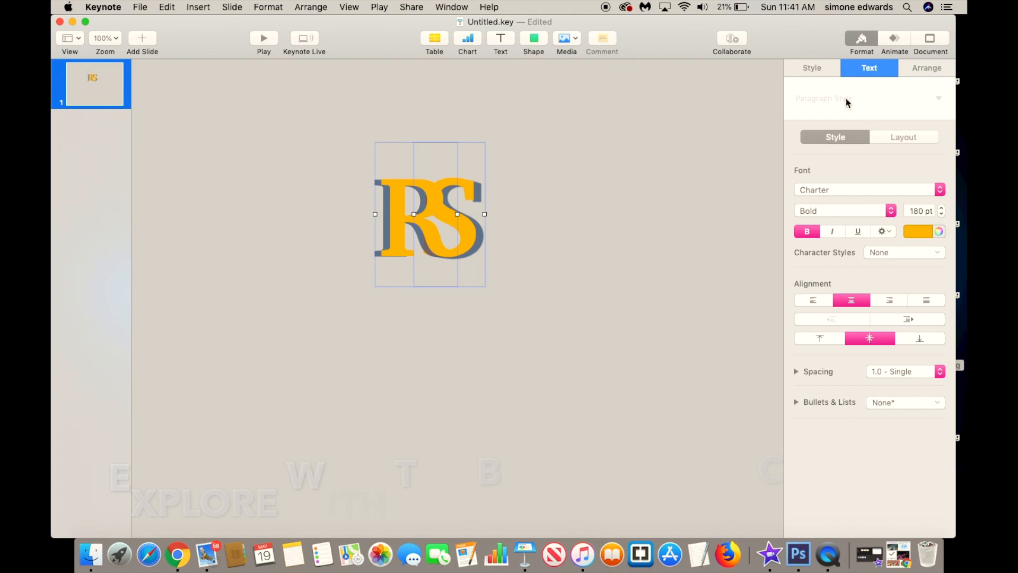
click(812, 67)
click(938, 209)
click(826, 399)
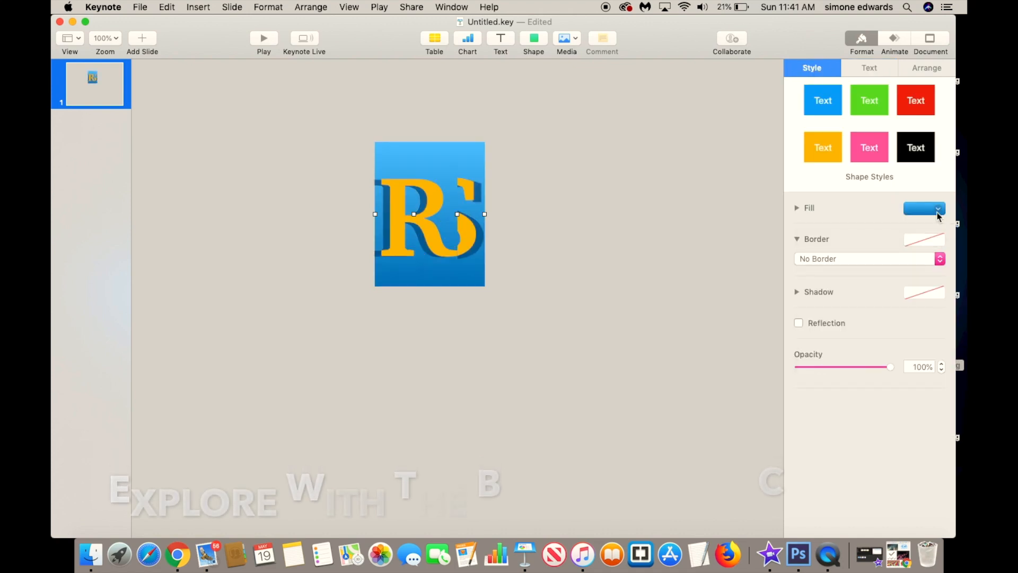
click(938, 209)
click(819, 394)
click(939, 209)
click(915, 361)
click(937, 210)
click(939, 361)
click(937, 210)
click(929, 393)
Fill both letters' text boxes with the brown texture and narrow the boxes into two vertical bars
click(936, 210)
click(892, 394)
drag(485, 214, 451, 213)
click(526, 253)
Try a blue gradient fill behind the S and a blue texture fill behind the R
click(434, 160)
click(936, 209)
click(821, 363)
click(391, 159)
click(925, 209)
click(826, 393)
mouse_move(890, 366)
mouse_down()
mouse_move(860, 366)
mouse_move(892, 364)
mouse_up()
click(505, 245)
click(925, 232)
click(442, 153)
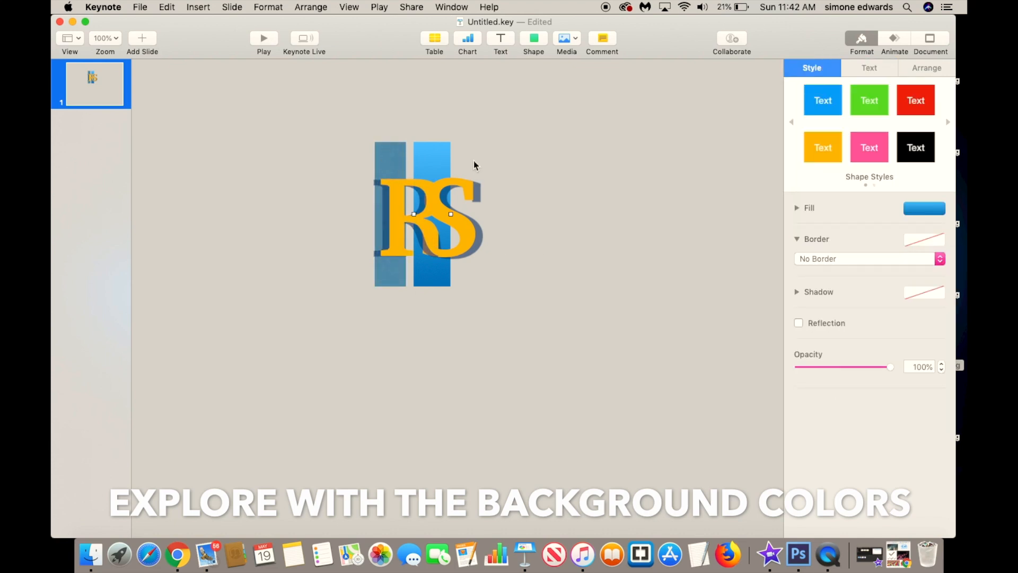
Undo the latest fill changes to the two bars behind the letters
key(super+z)
key(super+z)
key(super+z)
key(super+z)
Fill both bars behind the letters with the blue texture
click(925, 208)
click(821, 399)
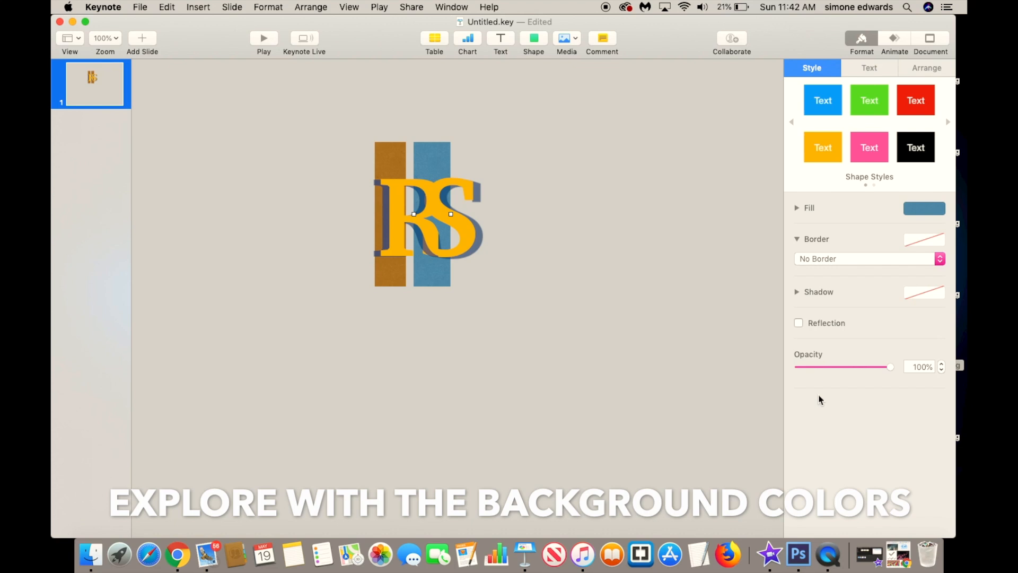
click(924, 209)
click(821, 399)
click(558, 331)
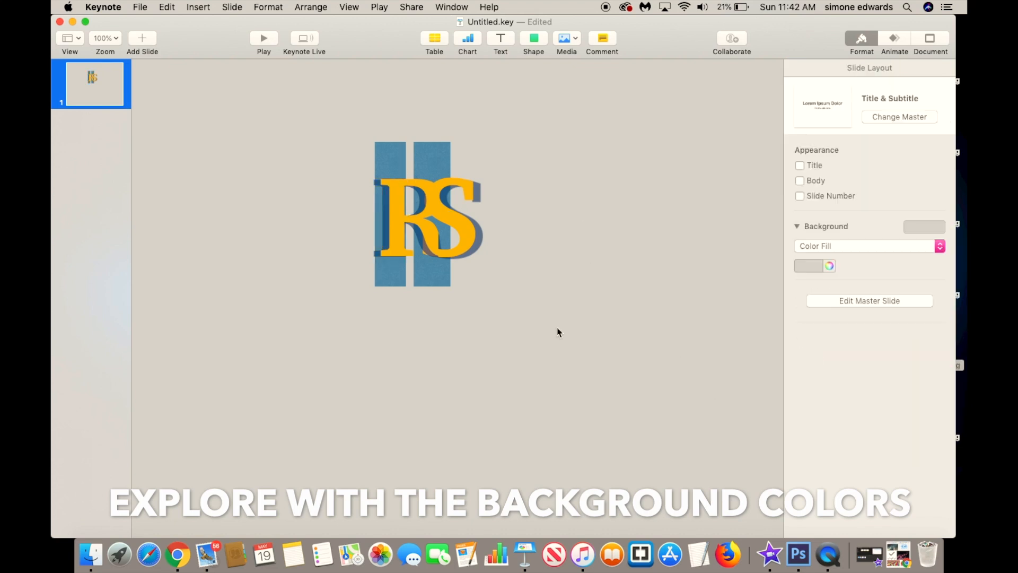
Change the letter R's text colour to white
click(462, 237)
click(865, 68)
click(921, 231)
click(822, 306)
click(474, 243)
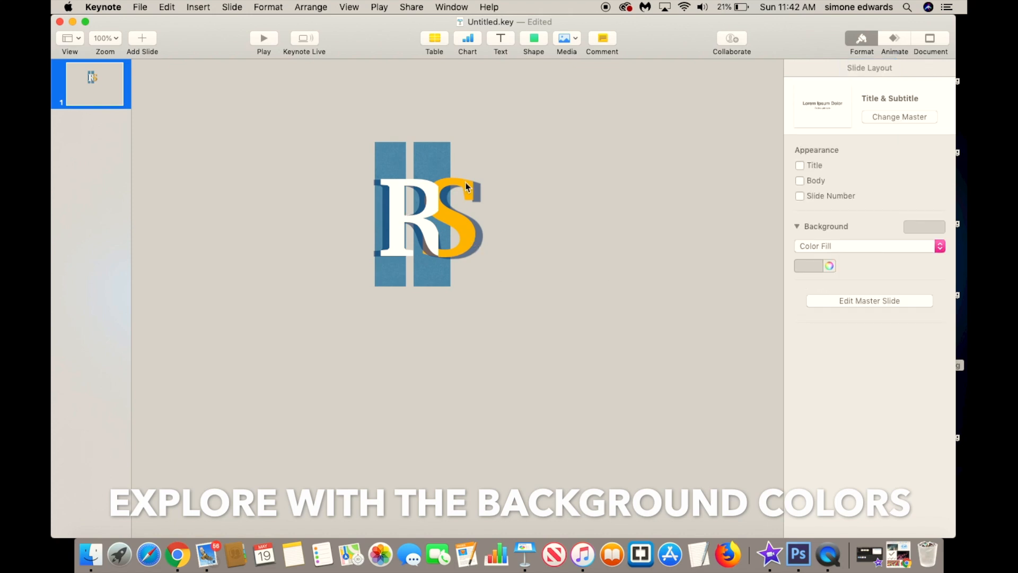
Narrow the bar behind the S slightly and change the letter S's text colour to white
click(456, 213)
mouse_move(450, 214)
mouse_down()
mouse_move(487, 214)
mouse_move(409, 213)
mouse_move(463, 213)
mouse_move(448, 214)
mouse_up()
click(922, 232)
click(822, 311)
click(398, 183)
click(441, 223)
click(537, 234)
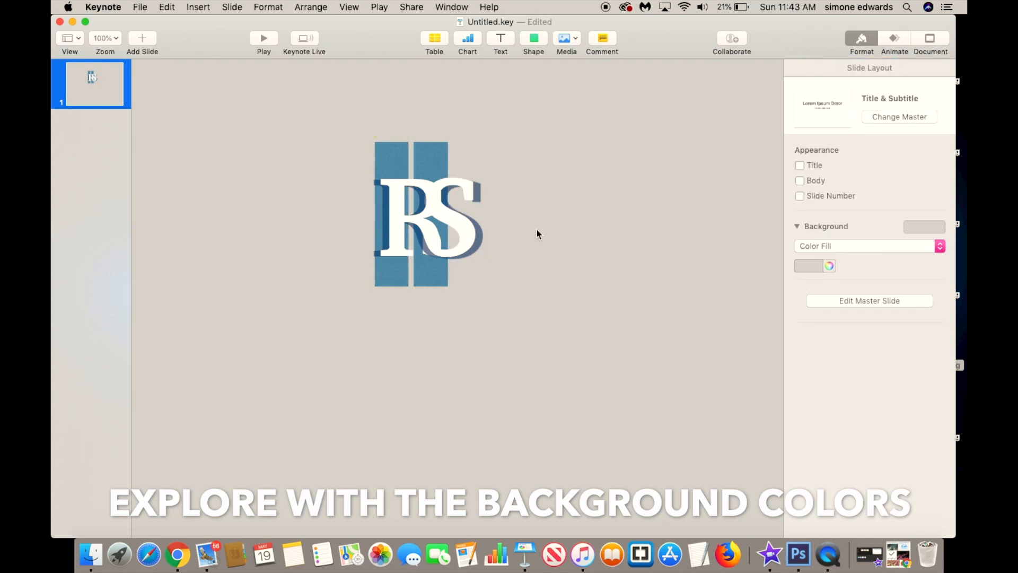
Fill the slide background with the yellow-to-orange gradient and set its angle to about 331°
click(908, 226)
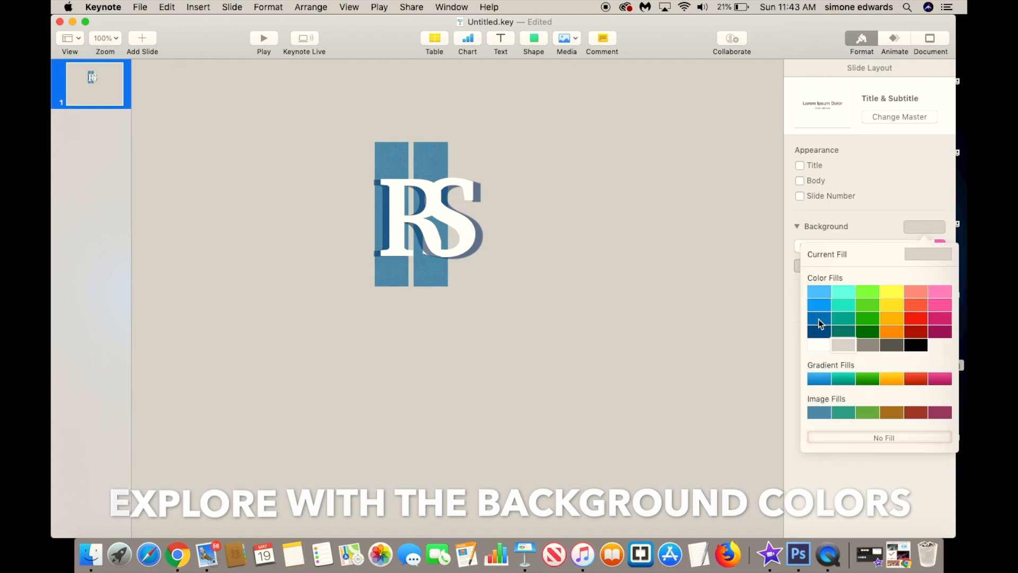
click(893, 322)
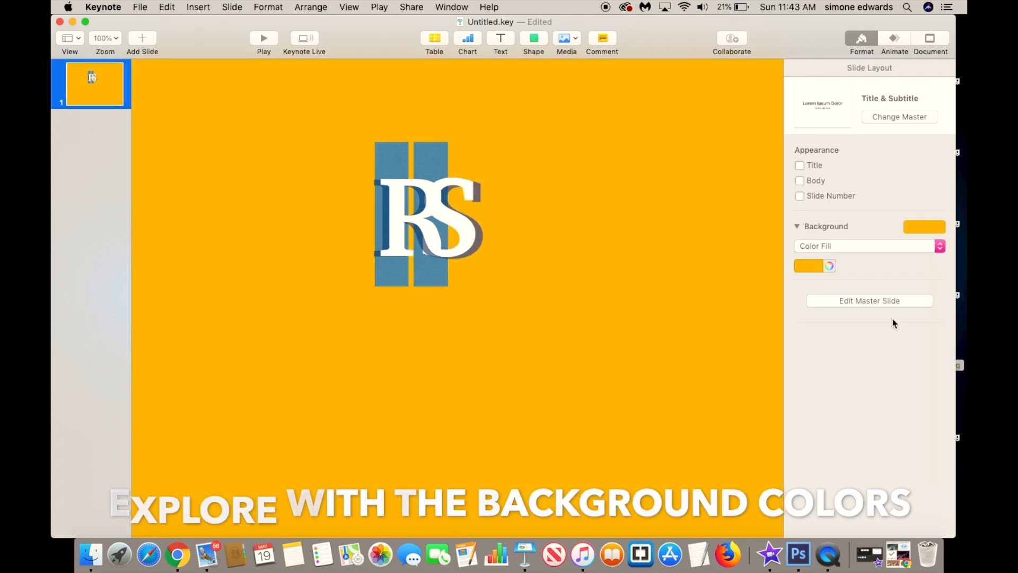
click(925, 227)
click(890, 381)
click(893, 281)
drag(893, 281, 916, 291)
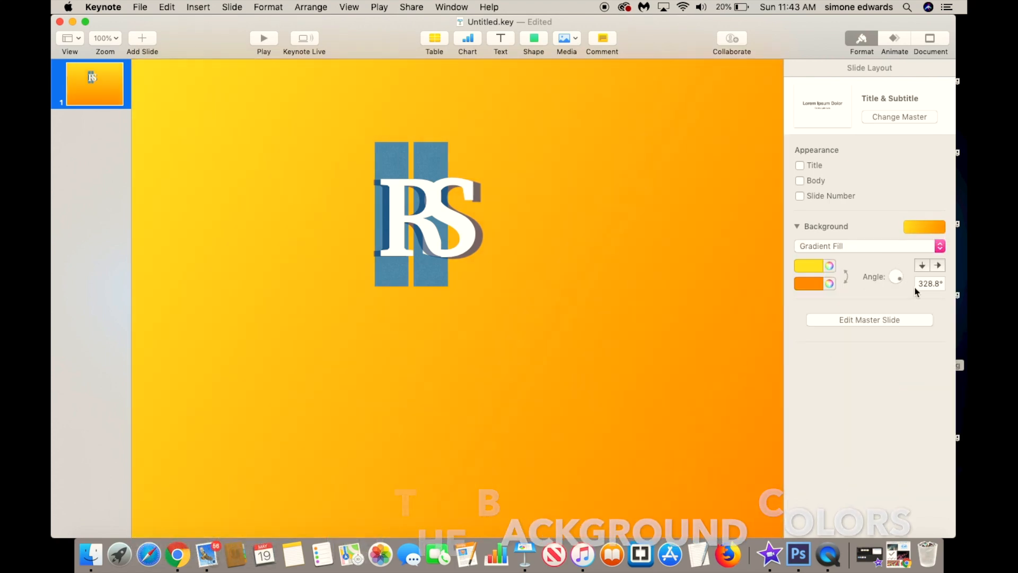
Try dark grey and other colours as the second colour of the background gradient
click(808, 283)
click(830, 365)
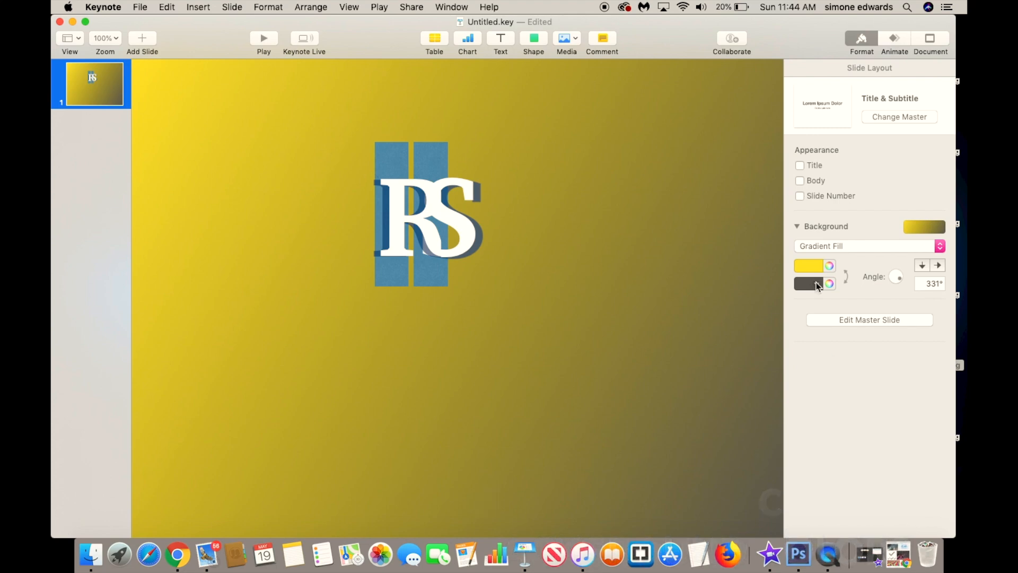
click(817, 284)
click(803, 364)
click(815, 284)
click(826, 344)
Set the background gradient's colours to orange at the start and bright yellow at the end
click(820, 285)
click(825, 313)
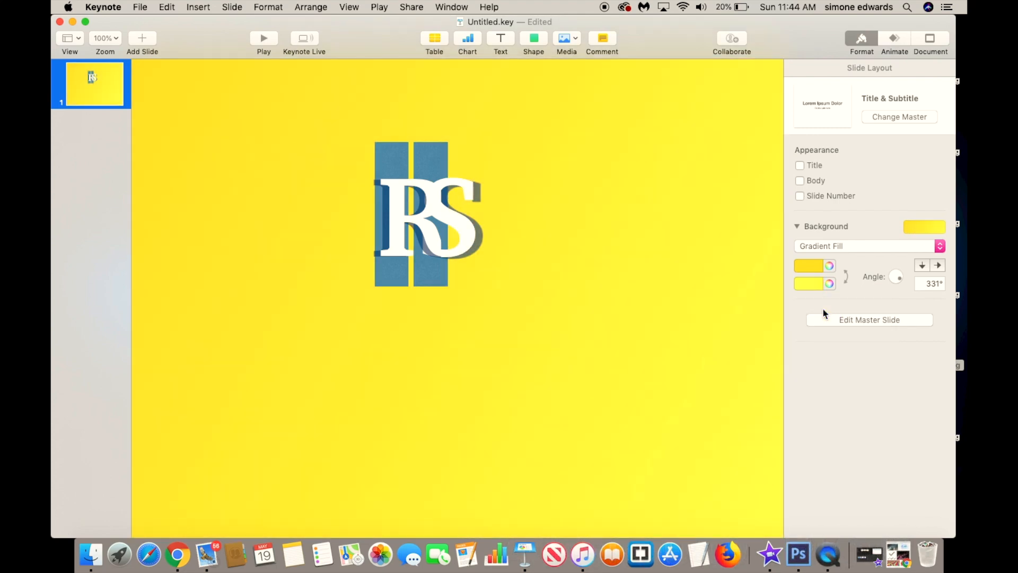
click(808, 266)
click(826, 322)
Capture a screenshot of the slide area around the RS logo and minimise the presentation window
click(444, 251)
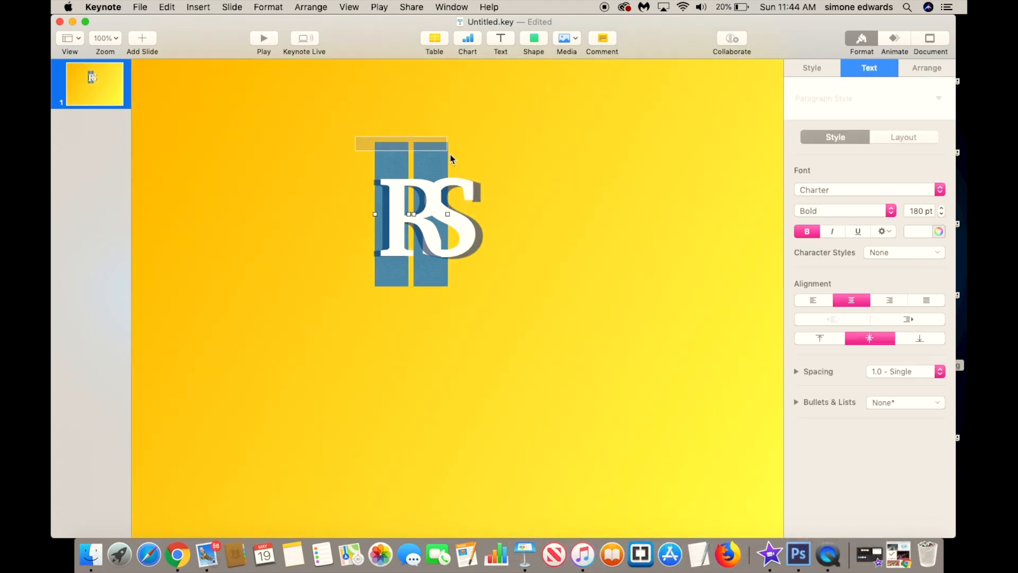
click(349, 238)
key(super+shift+4)
drag(297, 120, 523, 315)
key(super+m)
Switch to Photoshop and open the new screenshot of the logo
click(776, 554)
click(151, 7)
click(159, 30)
click(732, 347)
Delete the yellow background around the RS logo with the Magic Wand to make it transparent and clear the selection
click(359, 228)
key(Delete)
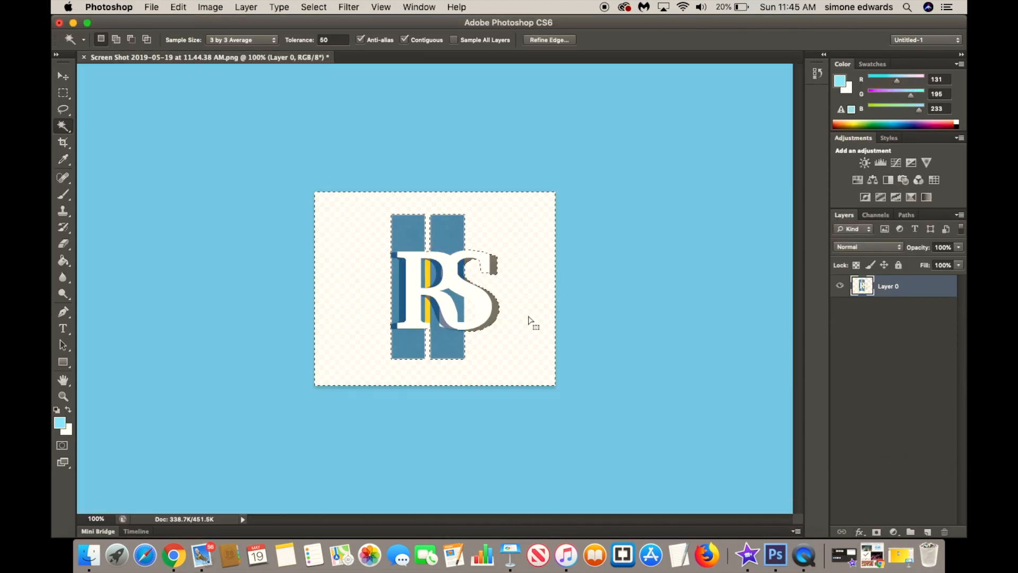
key(super+d)
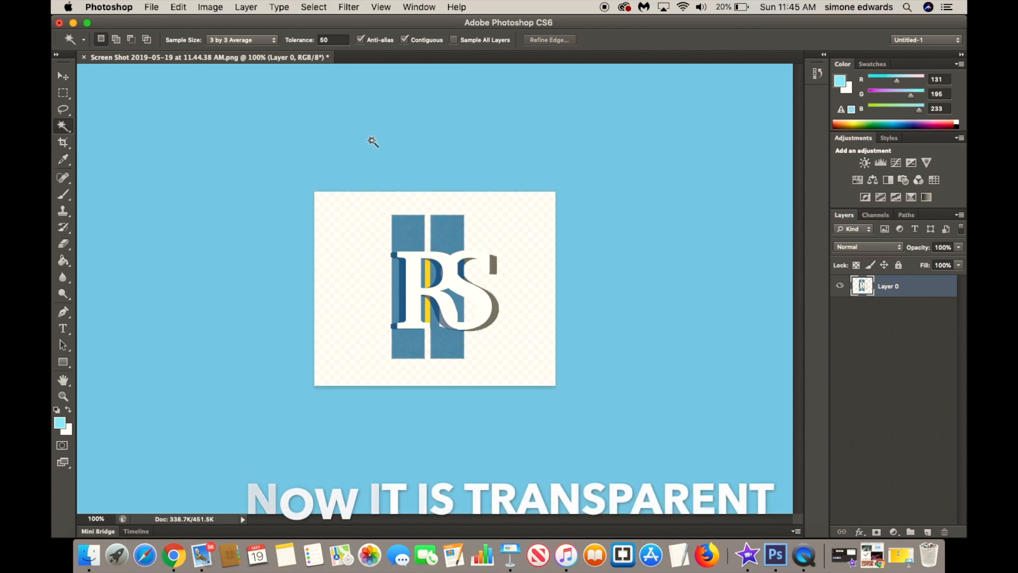
click(426, 315)
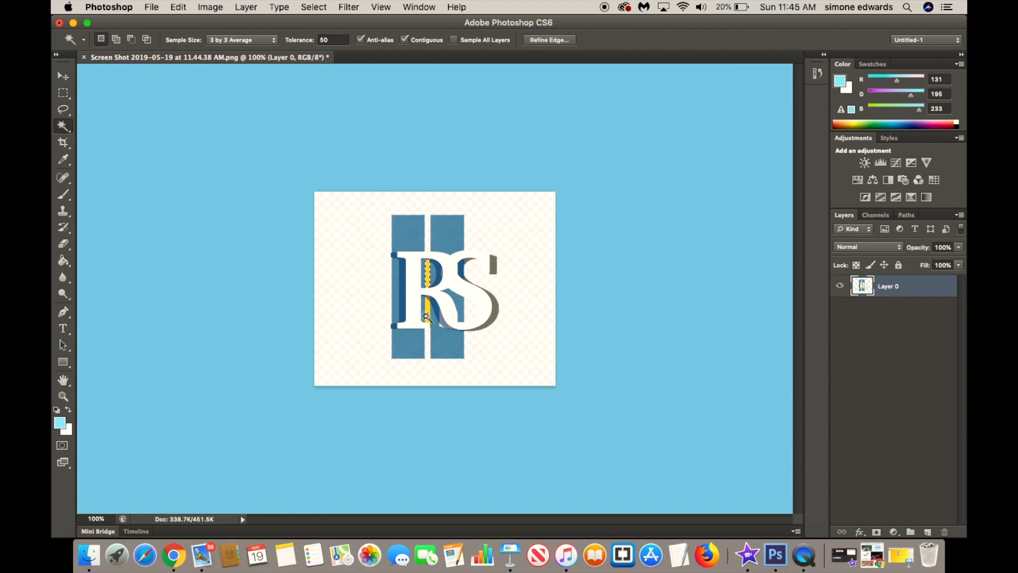
key(super+d)
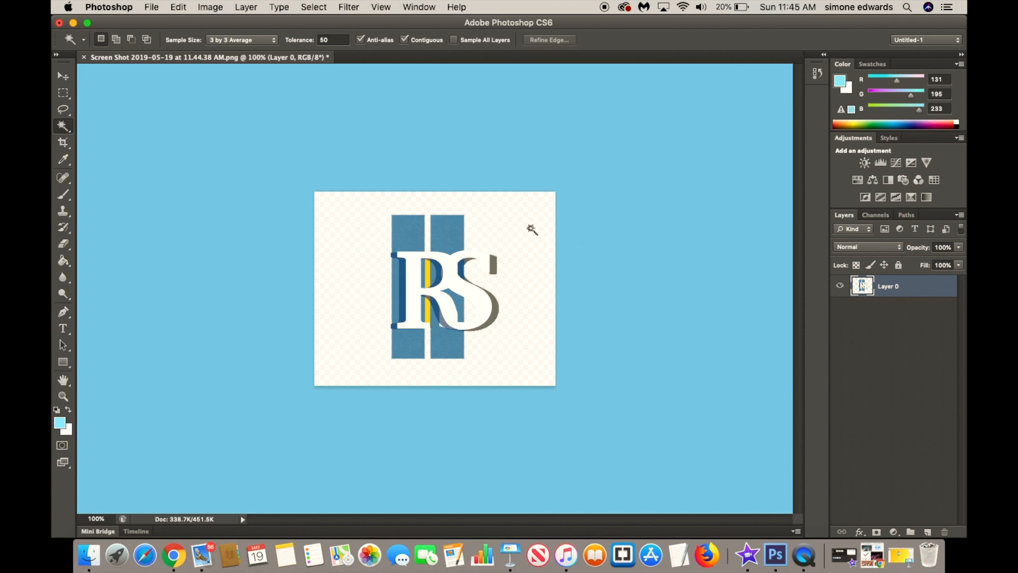
Save the transparent logo as a PNG copy named RSlogo on the Desktop, and close the original without saving changes
click(151, 6)
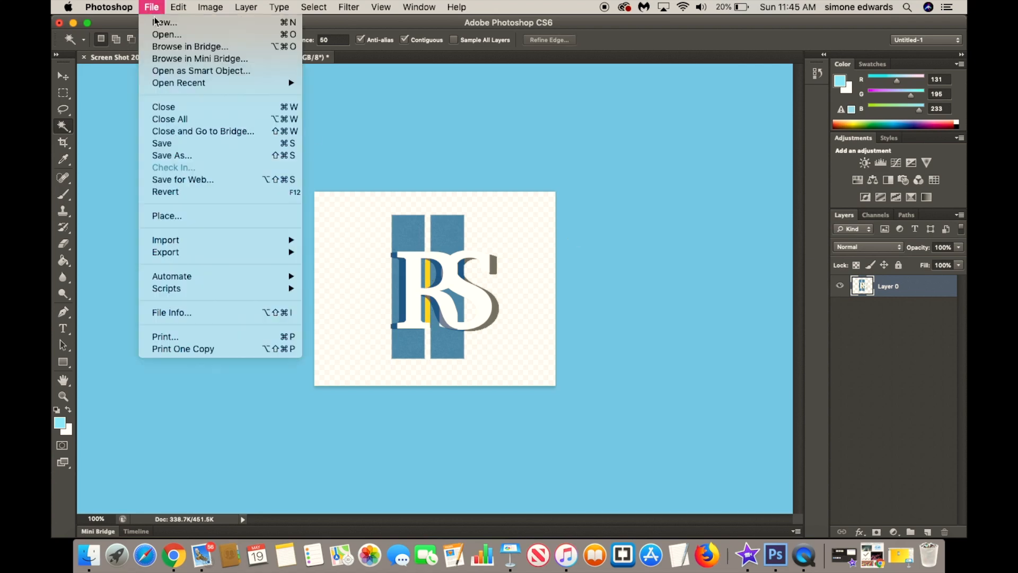
click(183, 153)
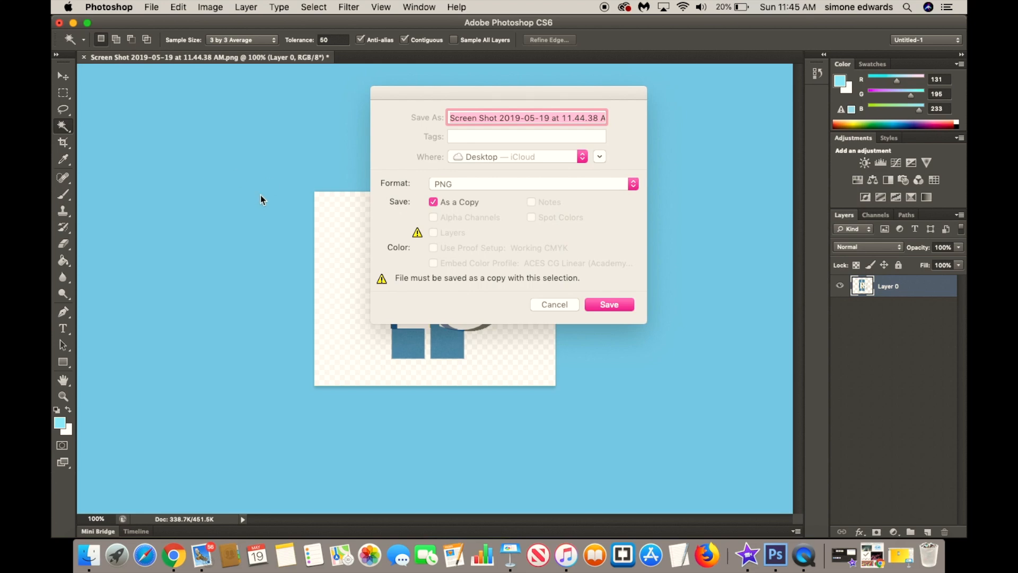
text(RSlogo)
click(614, 310)
click(59, 22)
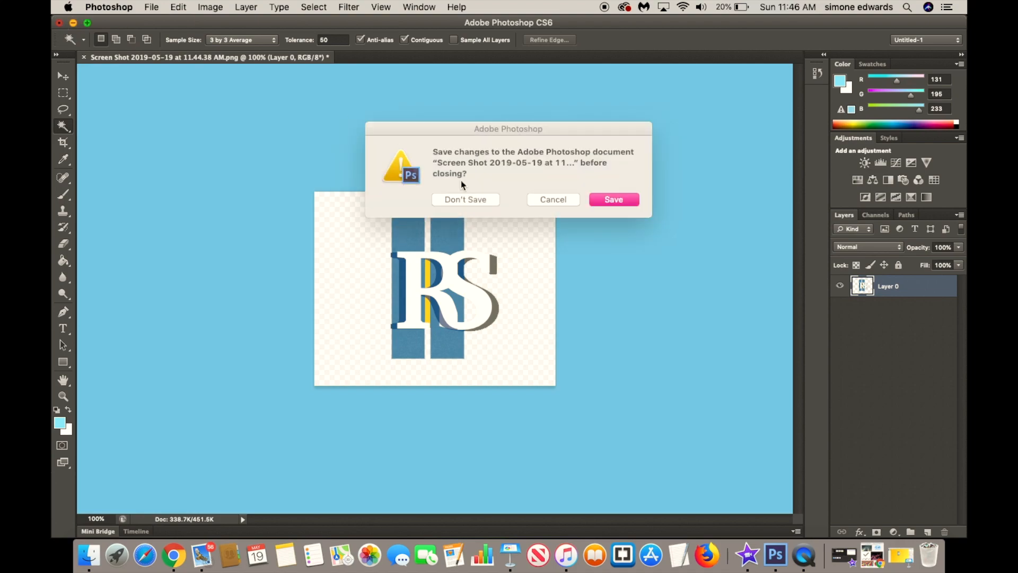
click(467, 198)
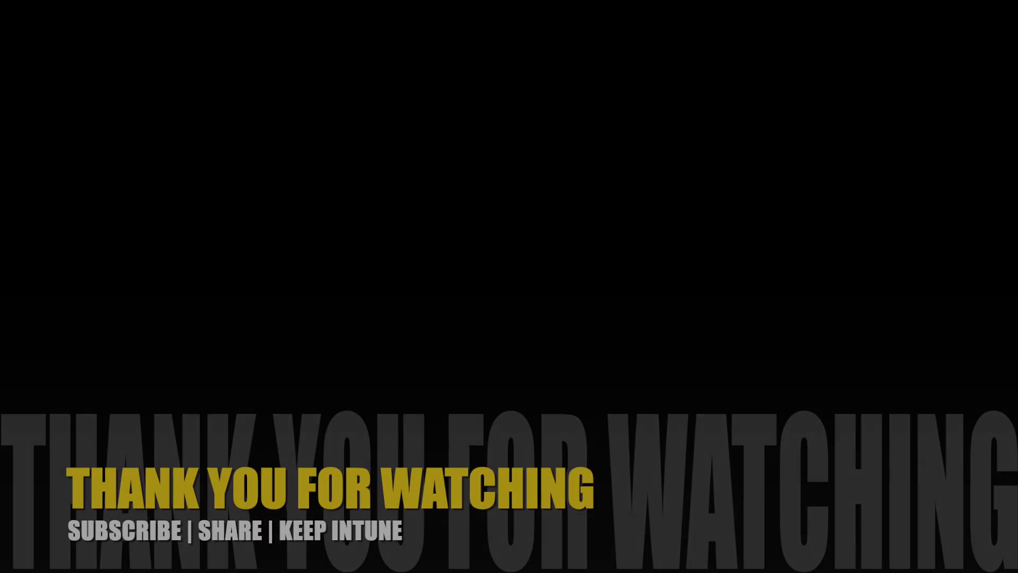